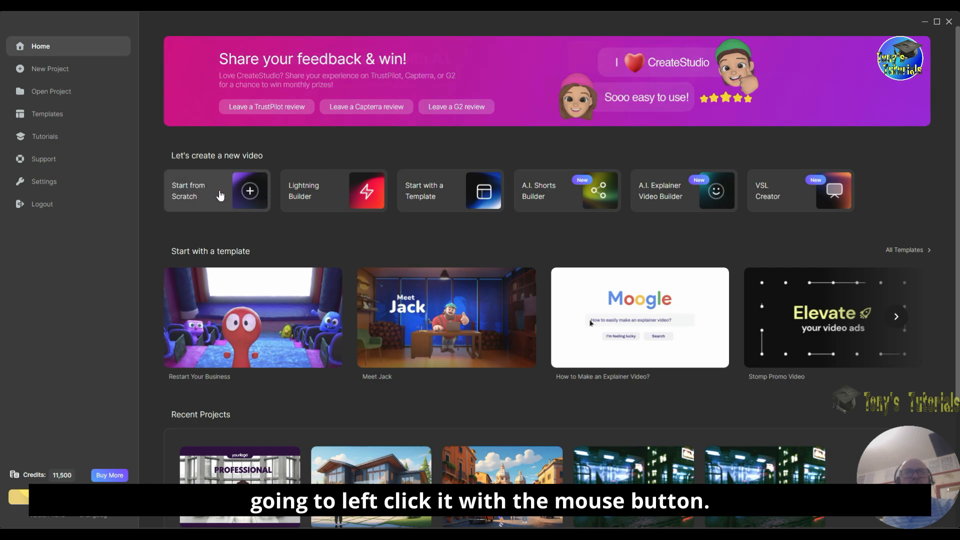
Start a new project from scratch and place the river valley video from the global media library at the timeline's beginning
{"action": "left_click", "coordinate": [220, 195]}
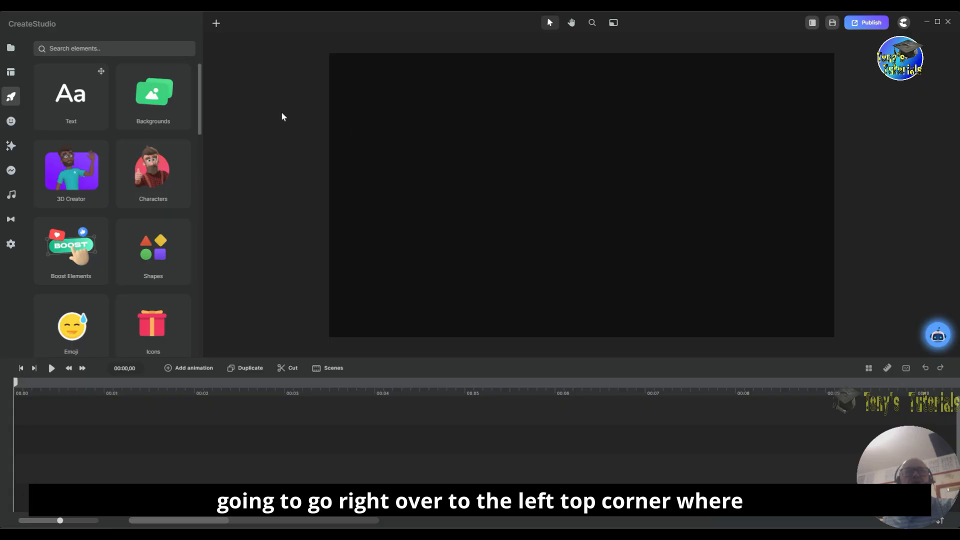
{"action": "left_click", "coordinate": [11, 50]}
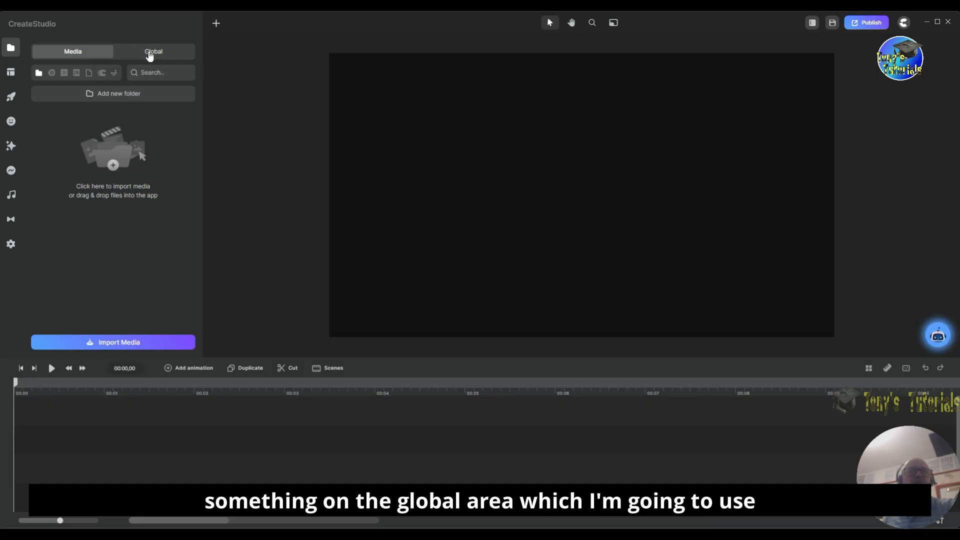
{"action": "left_click", "coordinate": [150, 56]}
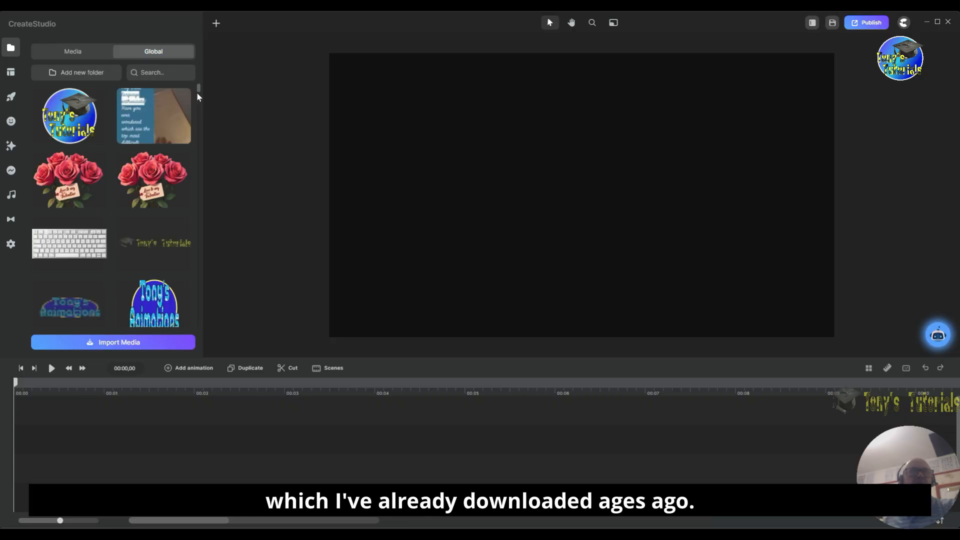
{"action": "scroll", "coordinate": [199, 92], "scroll_direction": "down", "scroll_amount": 5}
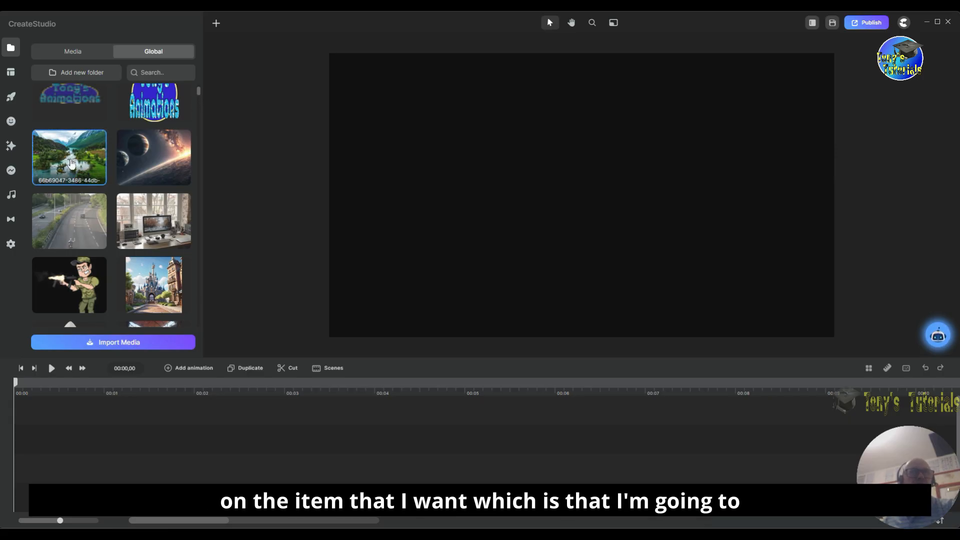
{"action": "left_click_drag", "start_coordinate": [71, 164], "coordinate": [33, 434]}
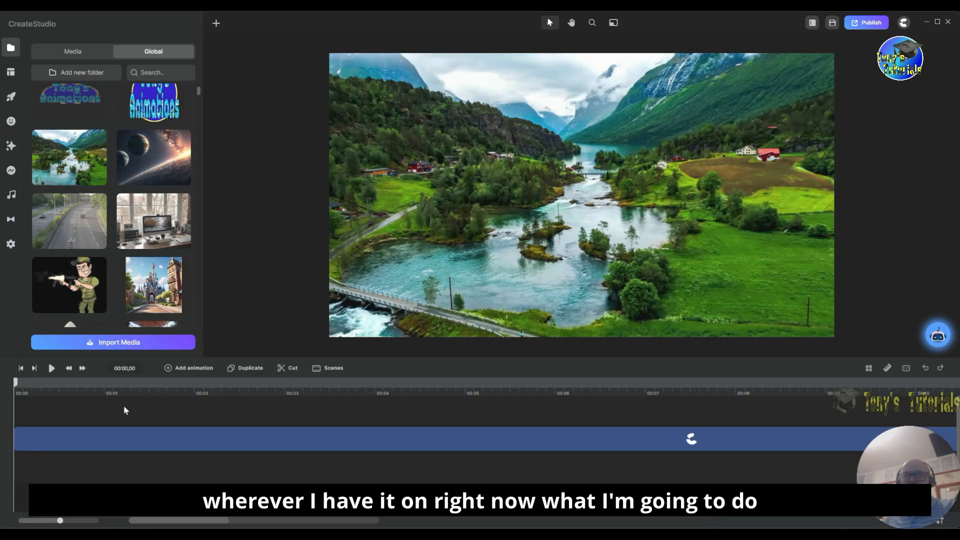
Cut the river valley clip at the 8-second mark and delete the part after the cut
{"action": "left_click", "coordinate": [735, 393]}
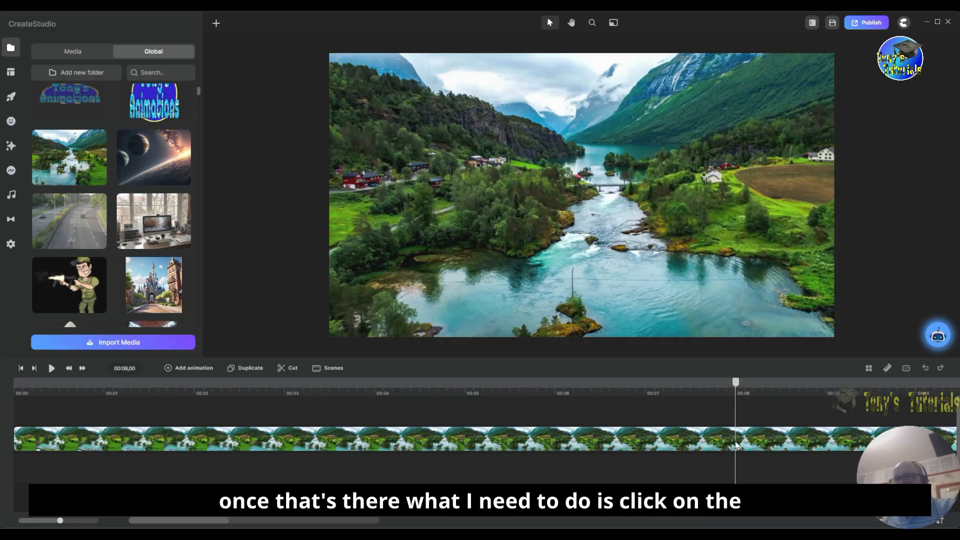
{"action": "left_click", "coordinate": [764, 447]}
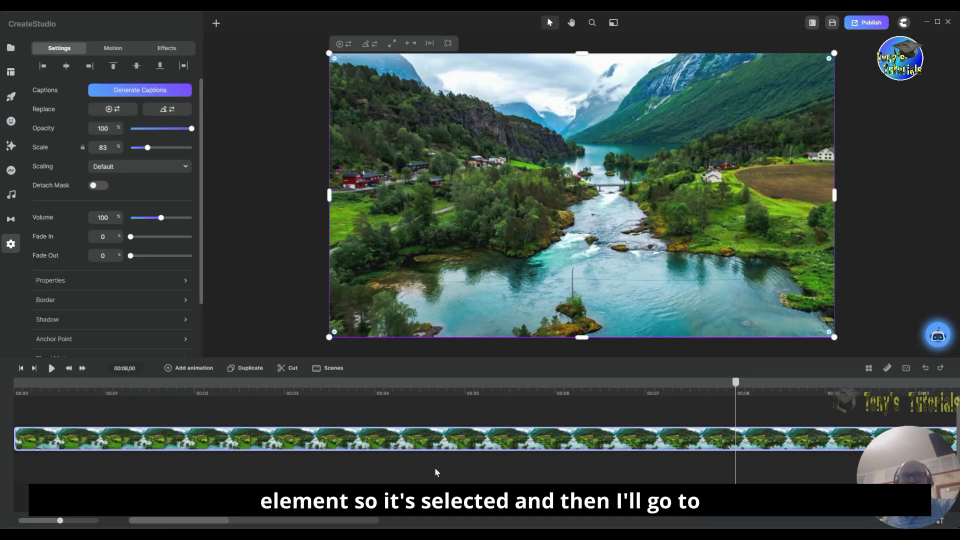
{"action": "left_click", "coordinate": [289, 370]}
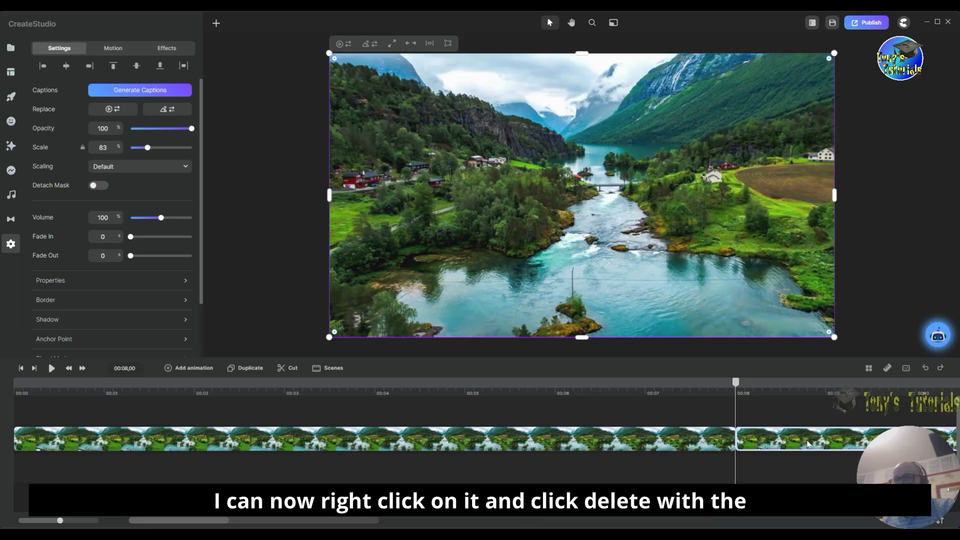
{"action": "right_click", "coordinate": [826, 444]}
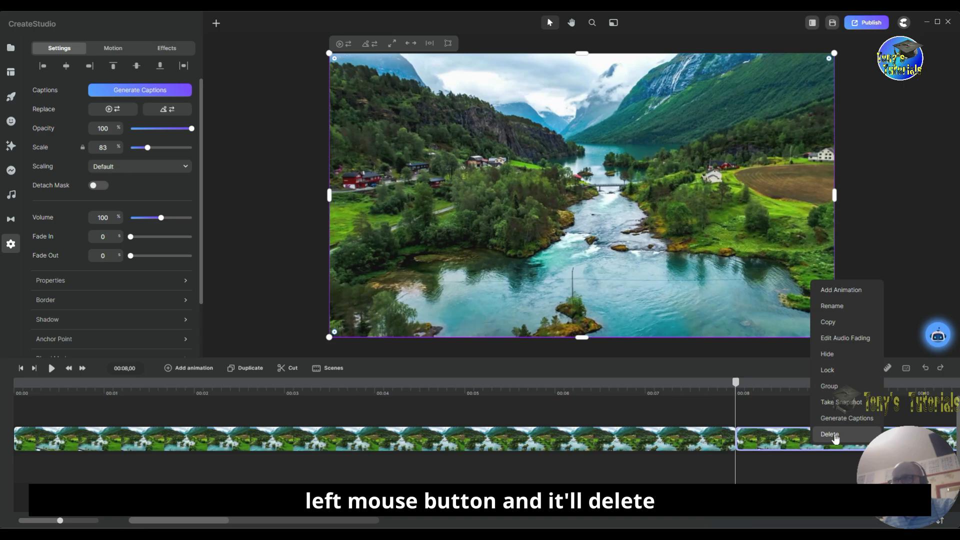
{"action": "left_click", "coordinate": [831, 435]}
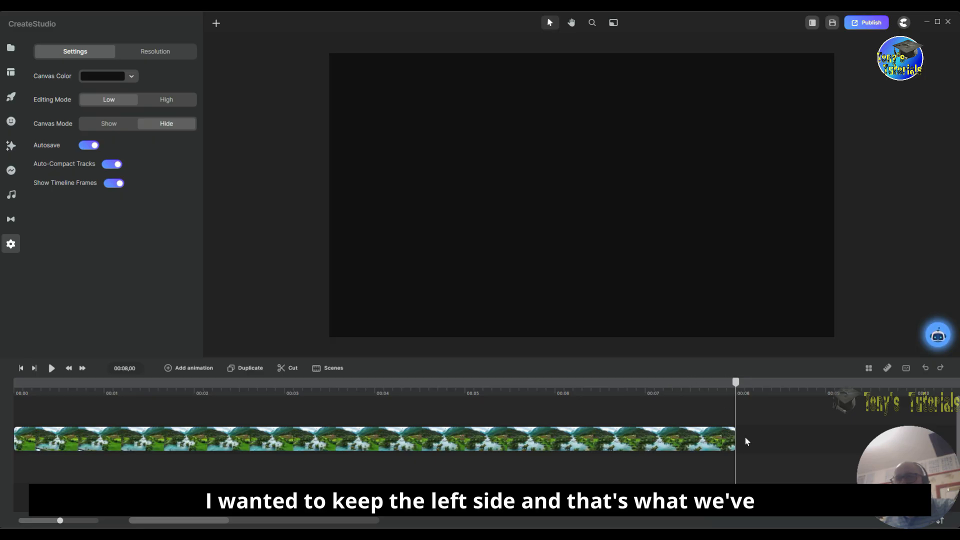
Play the trimmed clip from the beginning and return the playhead to the start
{"action": "left_click_drag", "start_coordinate": [736, 383], "coordinate": [15, 383]}
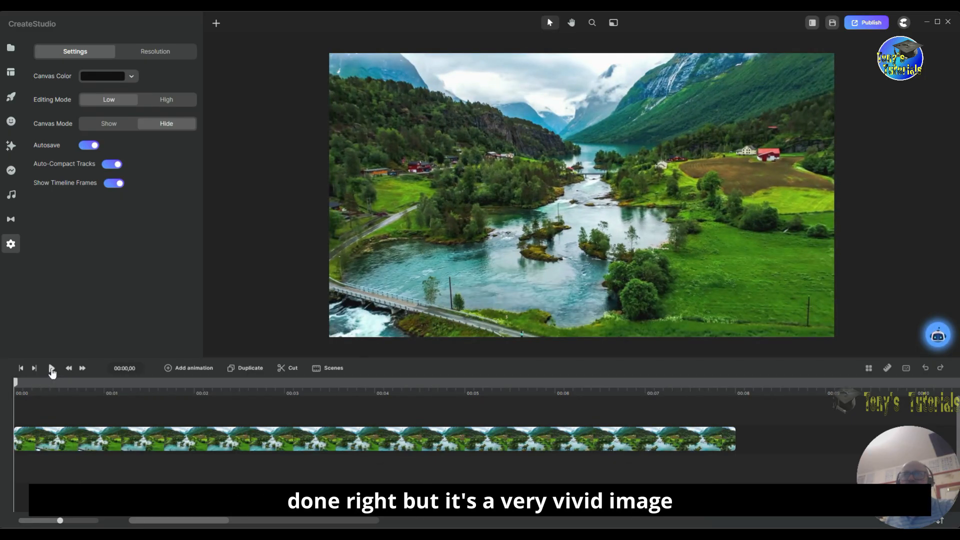
{"action": "left_click", "coordinate": [51, 368]}
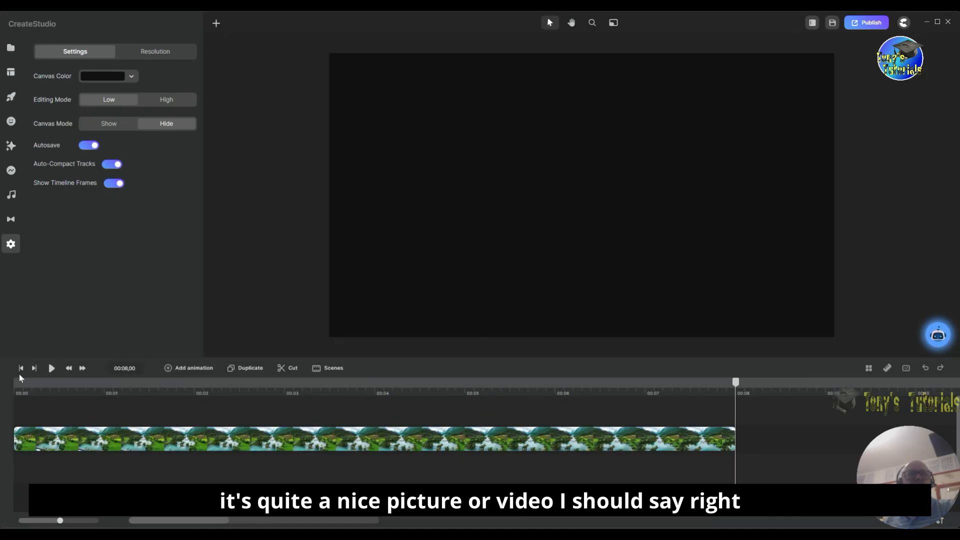
{"action": "left_click", "coordinate": [21, 368]}
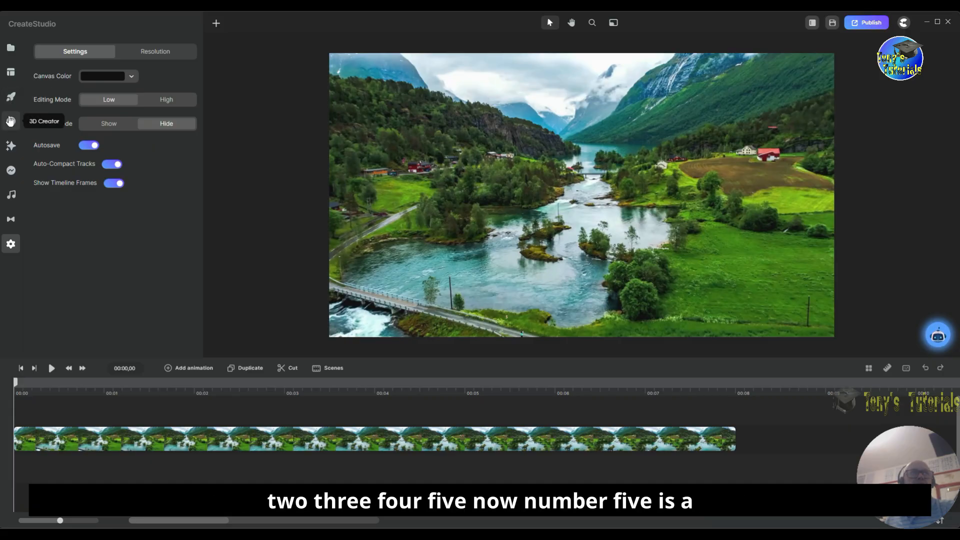
Apply the Color Fill effect to the river valley clip on the timeline
{"action": "left_click", "coordinate": [12, 149]}
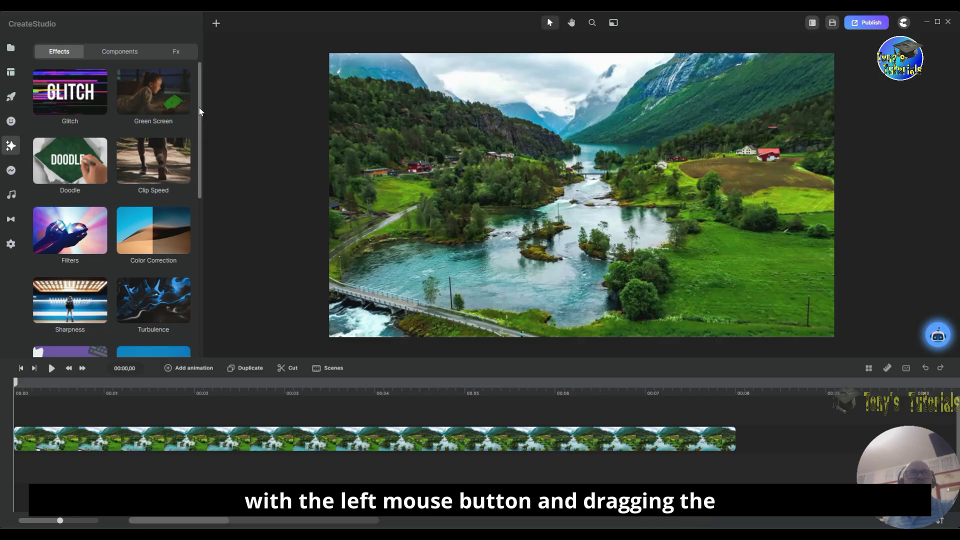
{"action": "left_click_drag", "start_coordinate": [198, 111], "coordinate": [189, 173]}
{"action": "scroll", "coordinate": [188, 175], "scroll_direction": "down", "scroll_amount": 2}
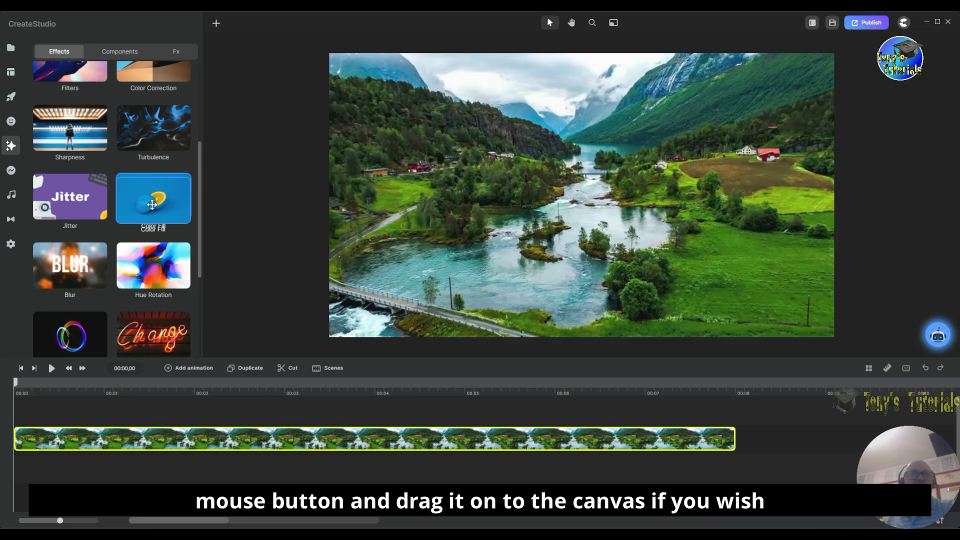
{"action": "left_click_drag", "start_coordinate": [152, 199], "coordinate": [315, 443]}
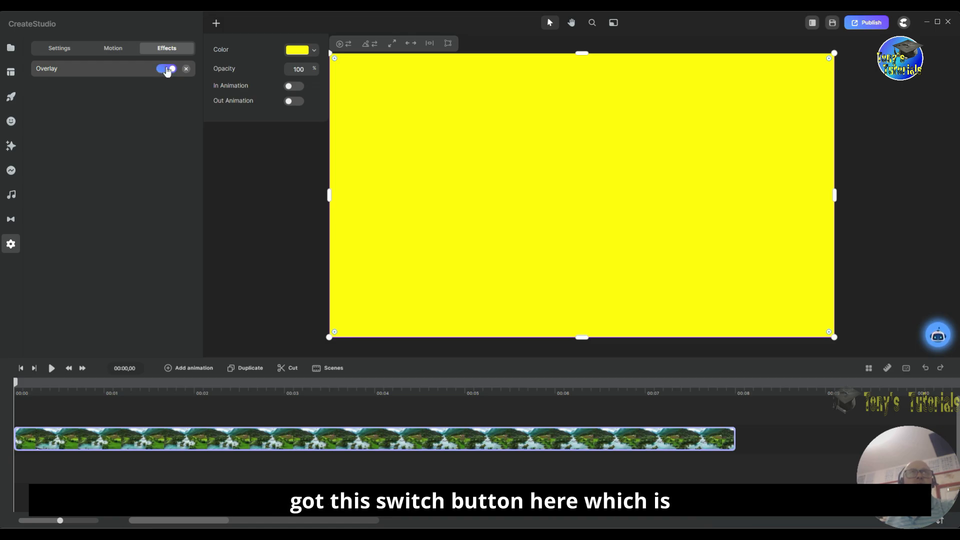
Compare the clip with its Overlay effect off and on, leave the effect enabled, and play the clip through once
{"action": "left_click", "coordinate": [169, 69]}
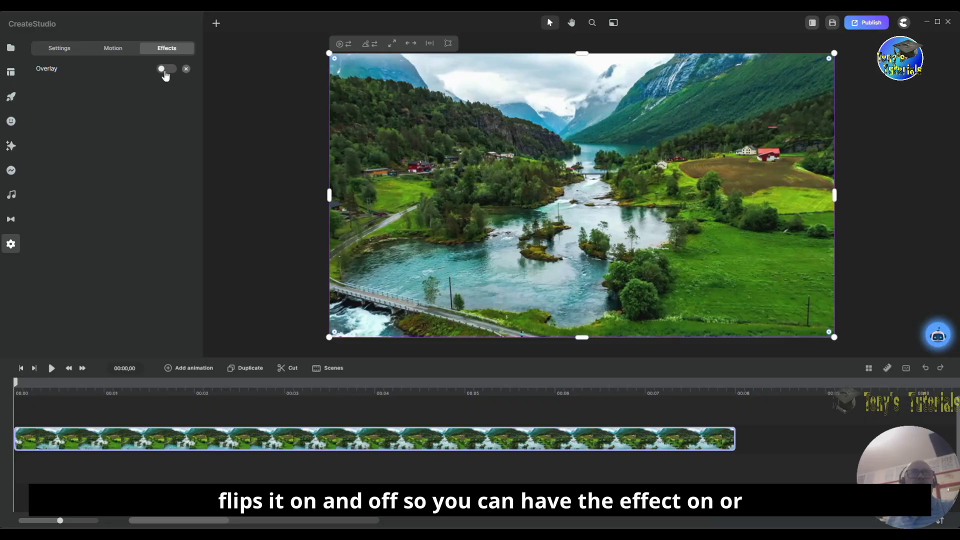
{"action": "left_click", "coordinate": [170, 71]}
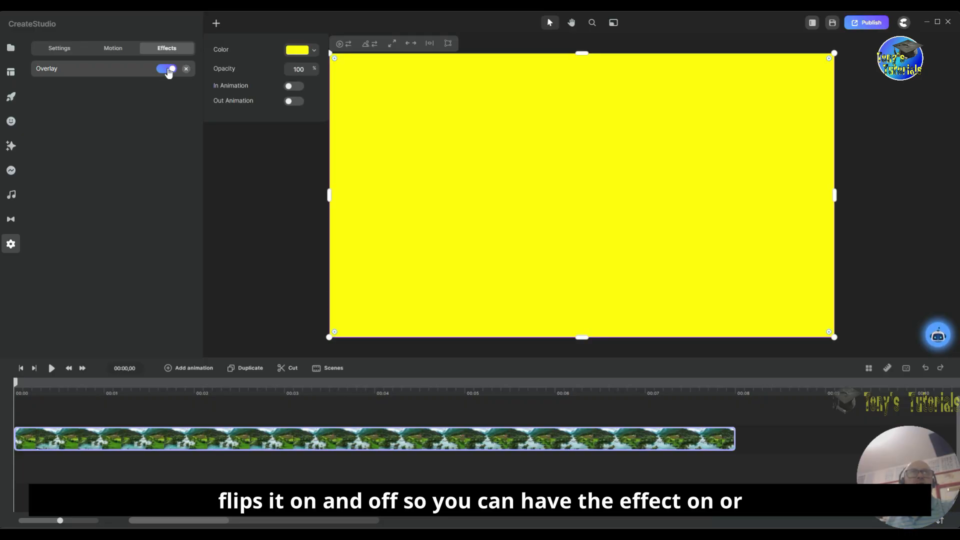
{"action": "left_click", "coordinate": [169, 70]}
{"action": "left_click", "coordinate": [167, 71]}
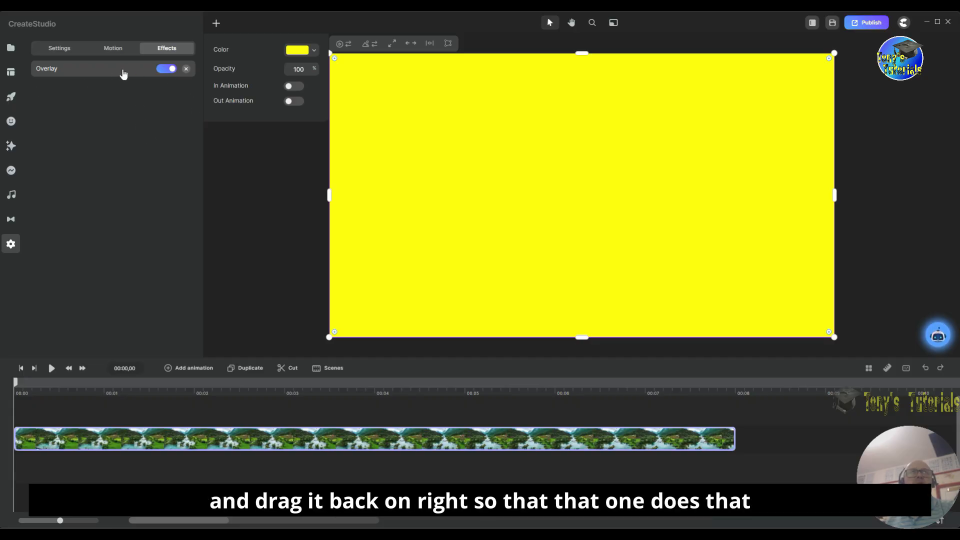
{"action": "left_click", "coordinate": [165, 70]}
{"action": "left_click", "coordinate": [163, 70]}
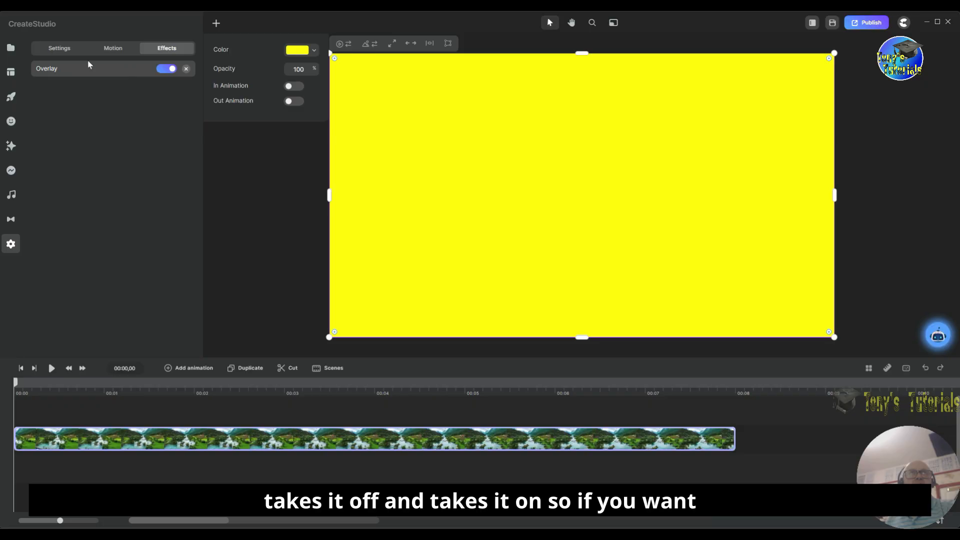
{"action": "left_click", "coordinate": [168, 69]}
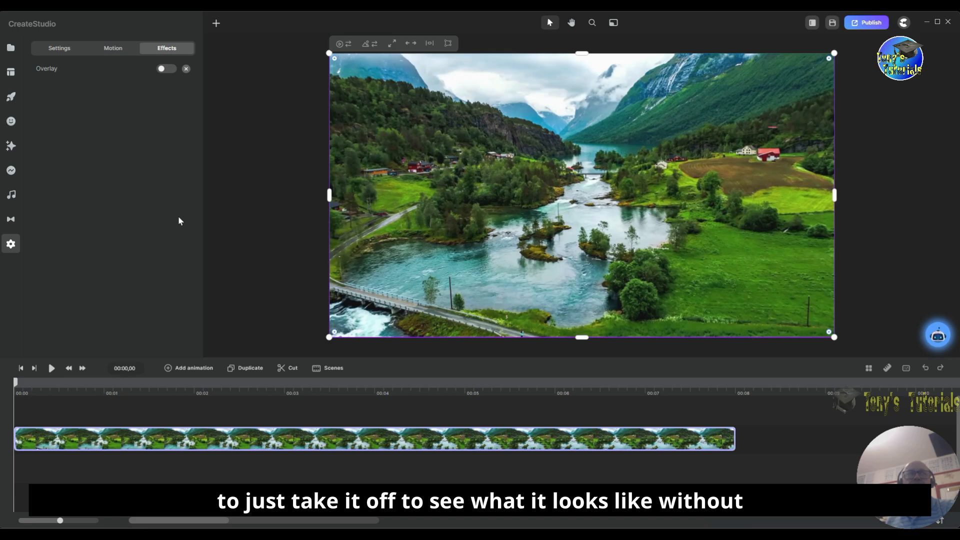
{"action": "left_click", "coordinate": [168, 69]}
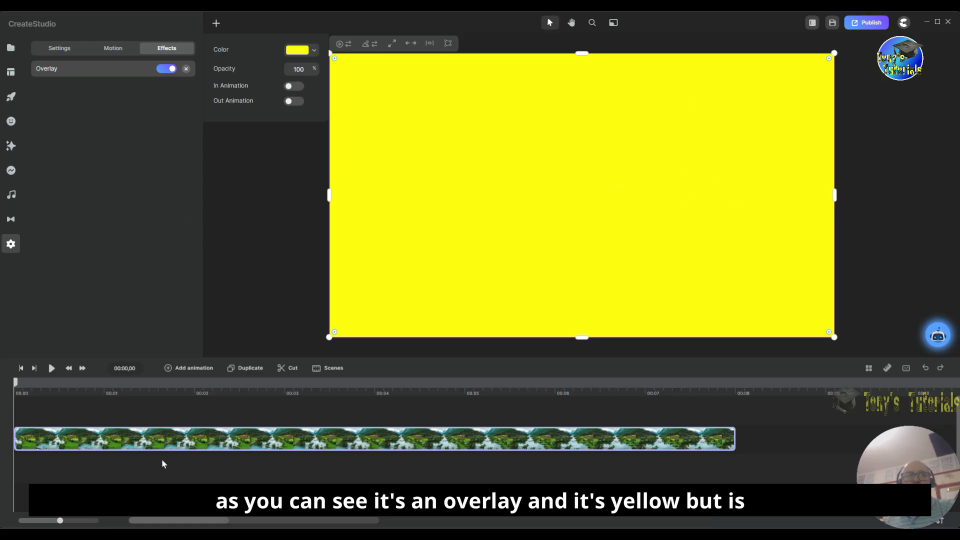
{"action": "left_click", "coordinate": [52, 369]}
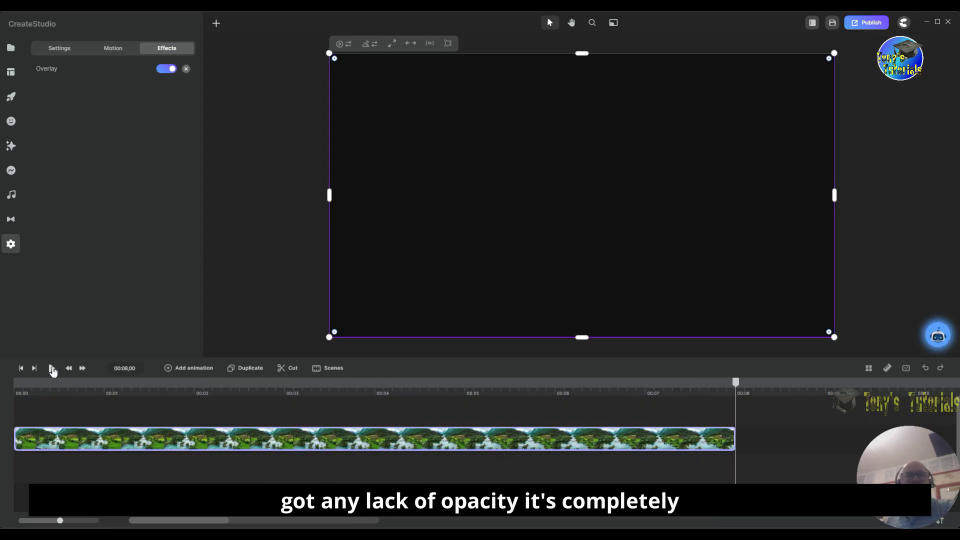
{"action": "left_click", "coordinate": [20, 368]}
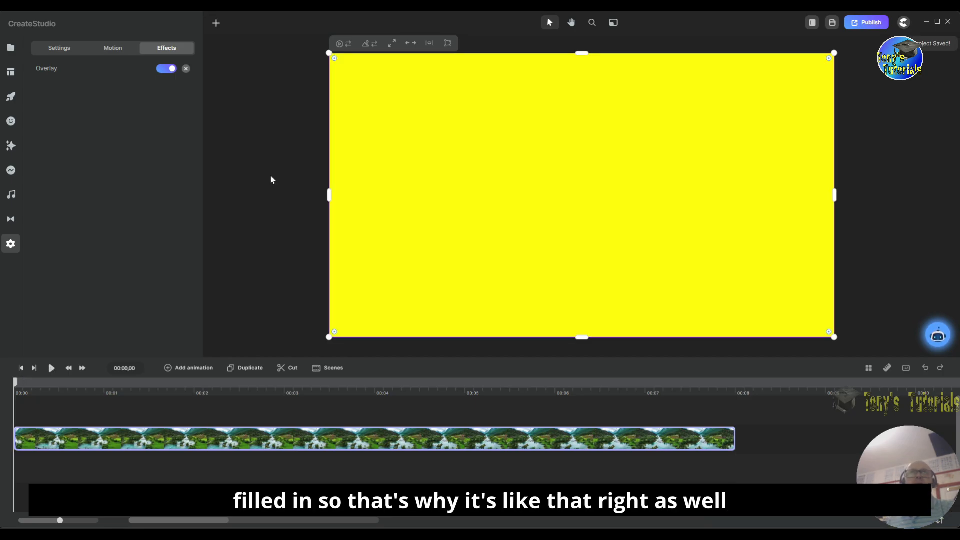
Change the Overlay effect's color to magenta (dc00ff)
{"action": "left_click", "coordinate": [100, 74]}
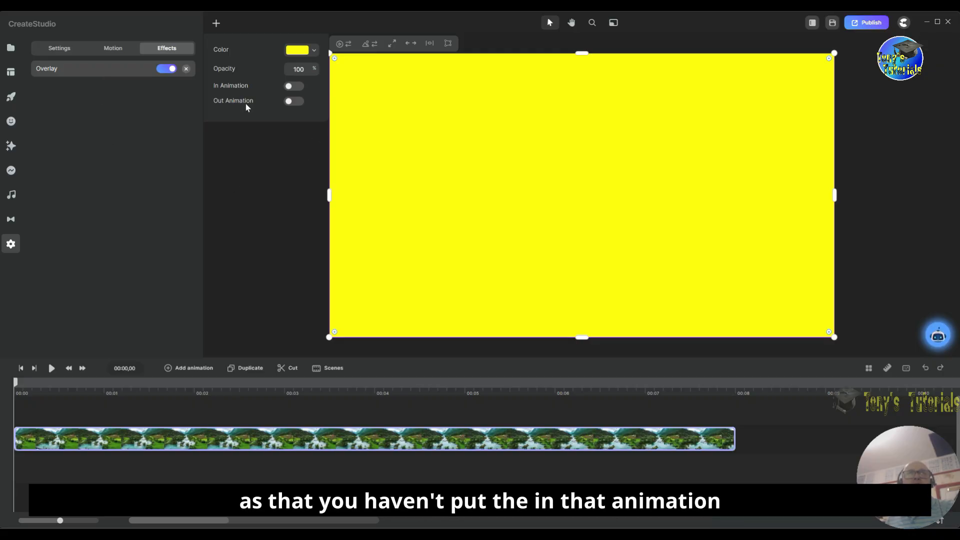
{"action": "left_click", "coordinate": [294, 51]}
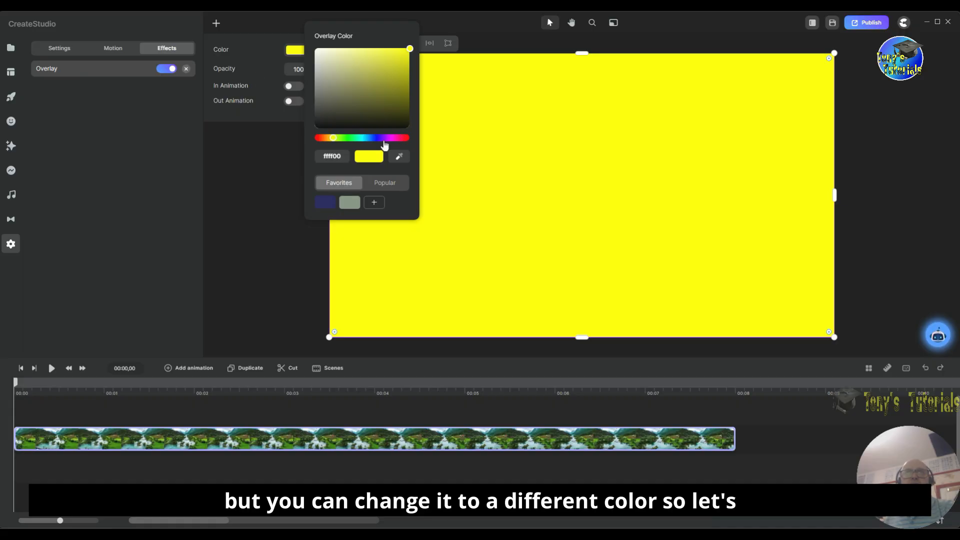
{"action": "left_click", "coordinate": [390, 137]}
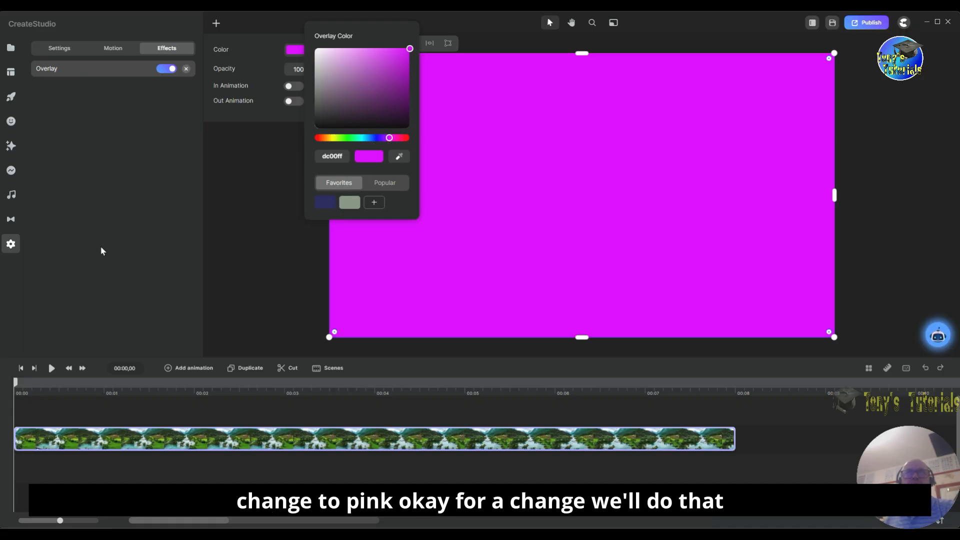
{"action": "left_click", "coordinate": [175, 223]}
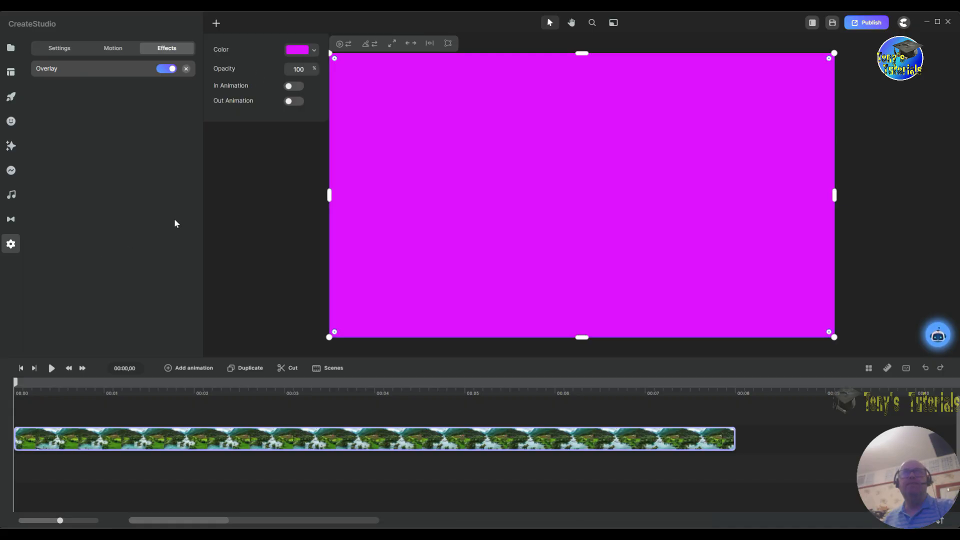
Try to set the Overlay effect's opacity to 50%
{"action": "double_click", "coordinate": [306, 69]}
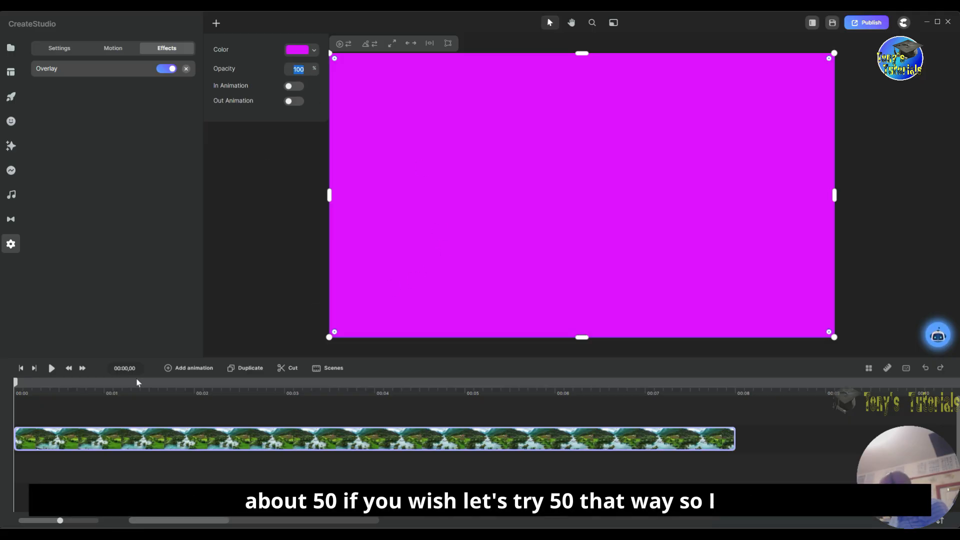
{"action": "type", "text": "5"}
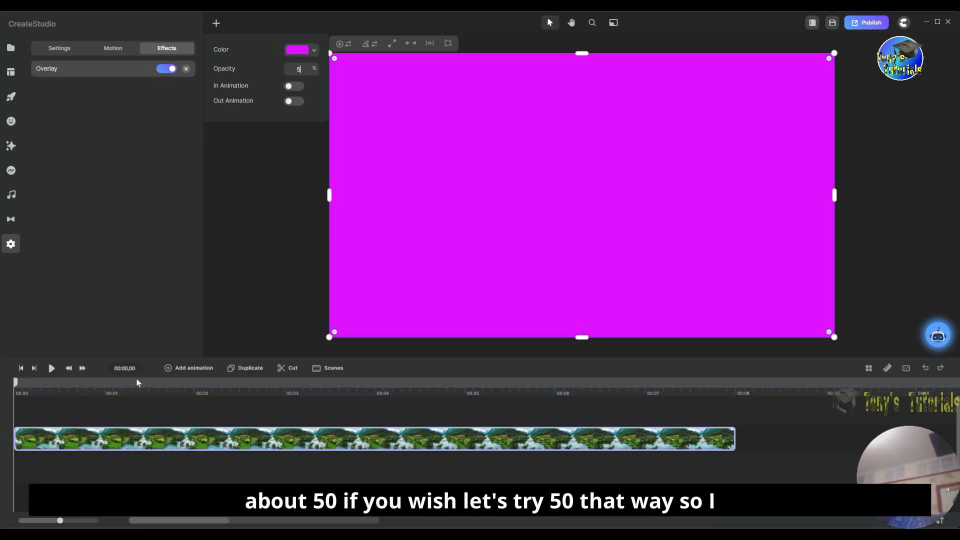
{"action": "type", "text": "0"}
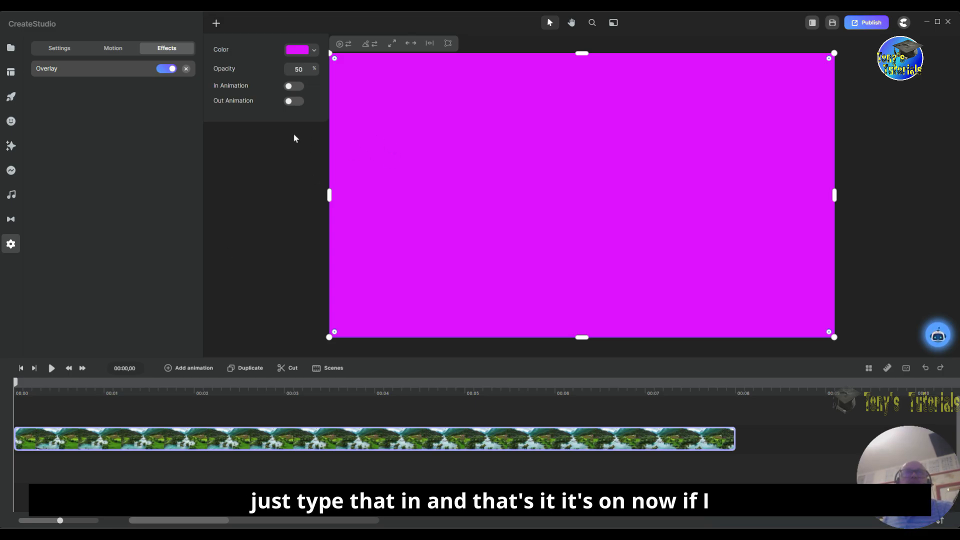
{"action": "left_click", "coordinate": [326, 136]}
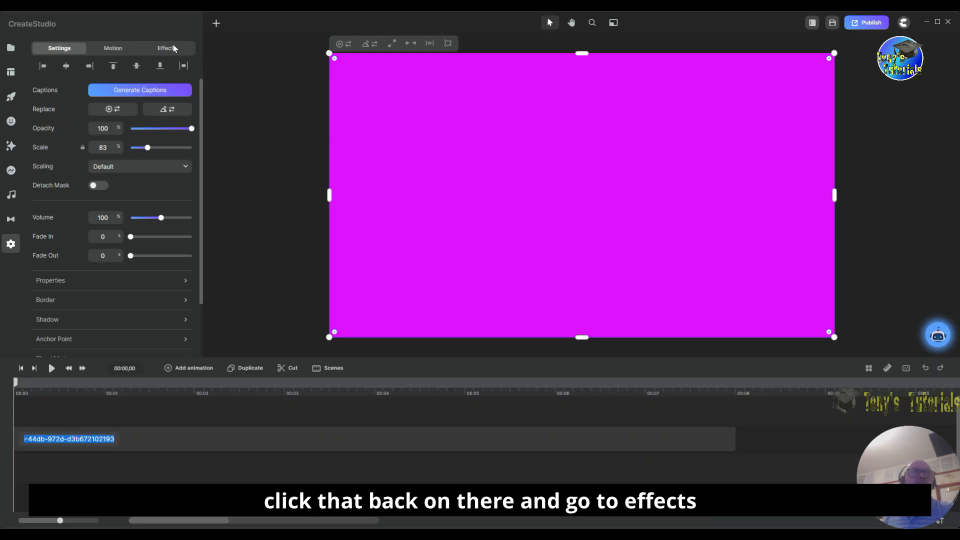
Set the clip's Overlay effect opacity to 50% and play the clip through
{"action": "left_click", "coordinate": [167, 48]}
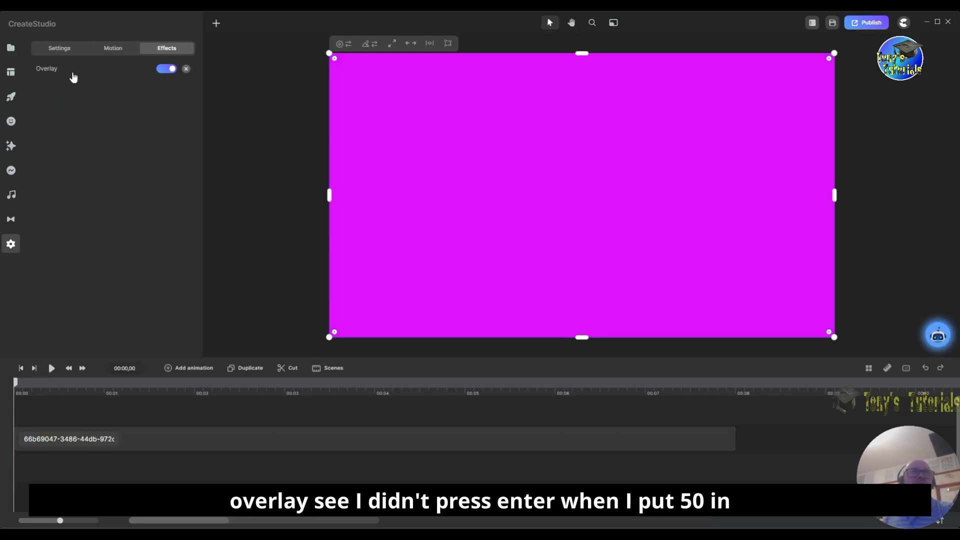
{"action": "left_click", "coordinate": [110, 74]}
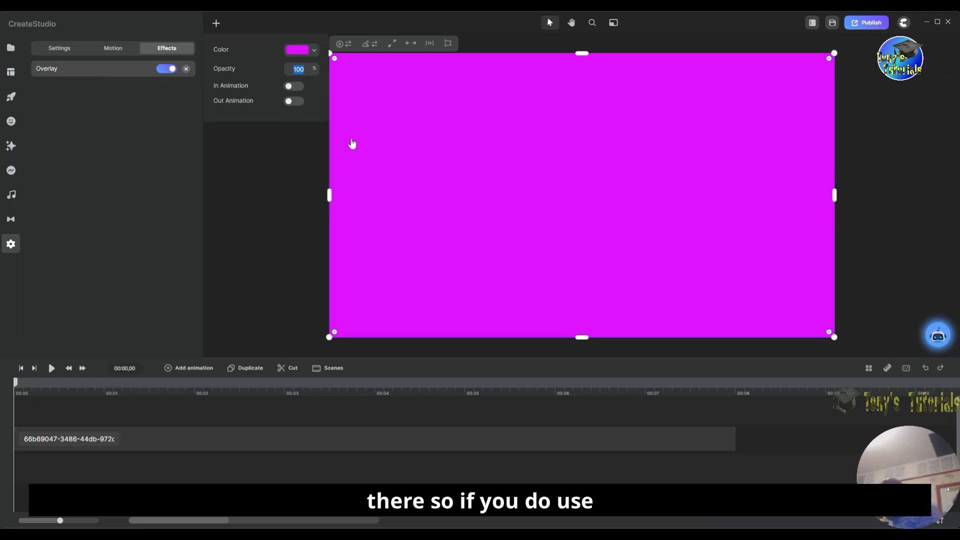
{"action": "type", "text": "5"}
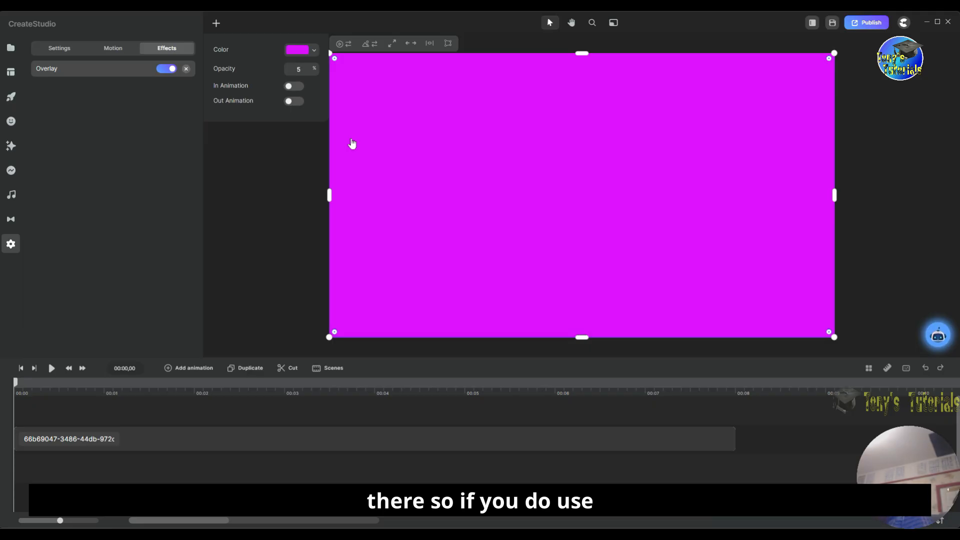
{"action": "type", "text": "0"}
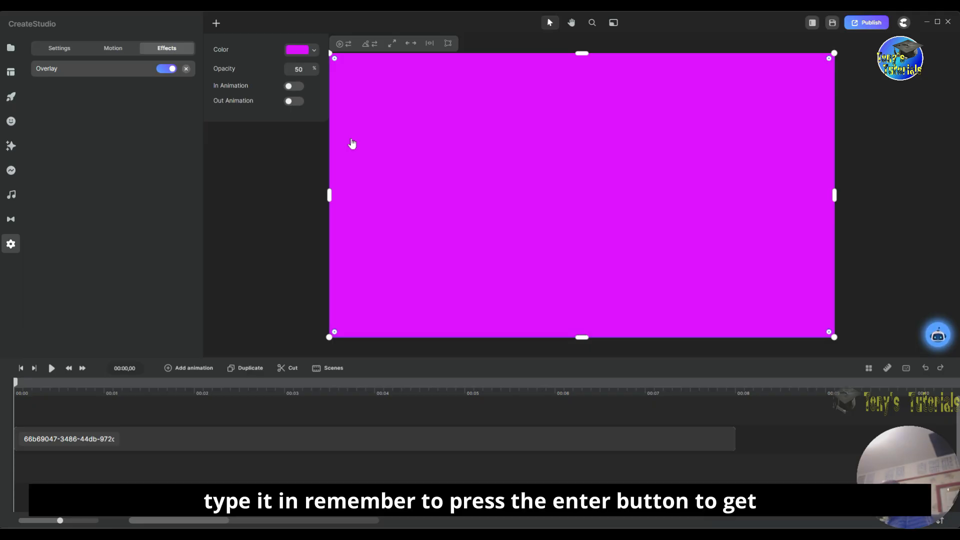
{"action": "key", "text": "Return"}
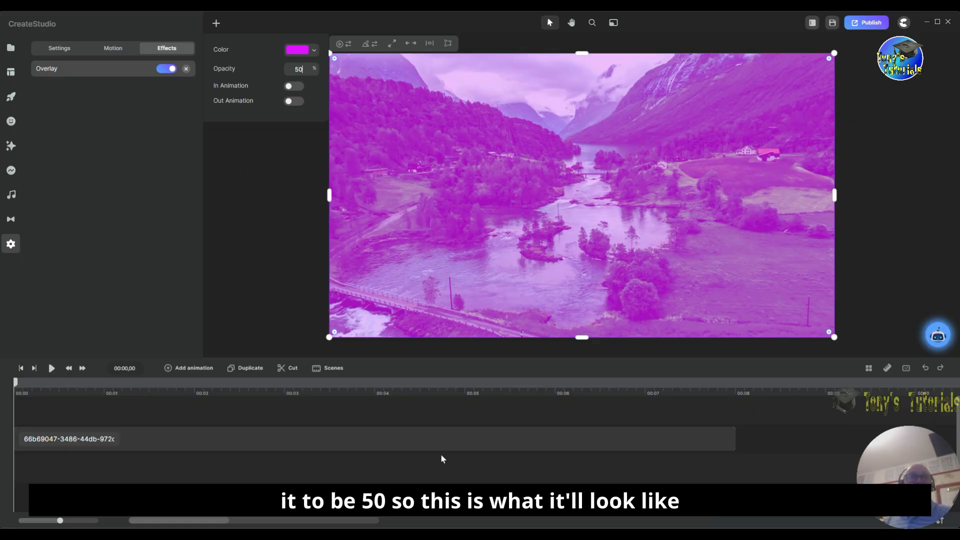
{"action": "left_click", "coordinate": [51, 369]}
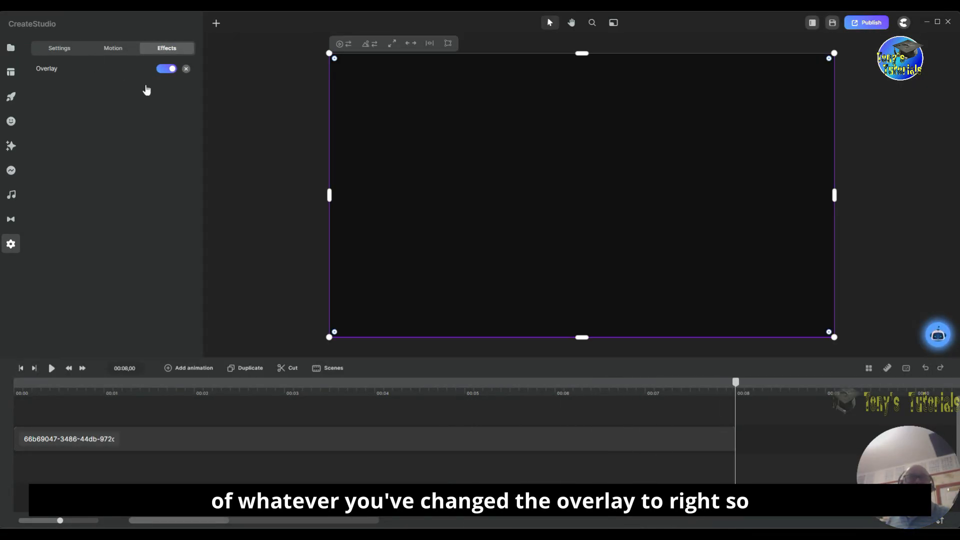
Turn on the Overlay effect's In Animation and play the clip from the beginning
{"action": "left_click", "coordinate": [70, 75]}
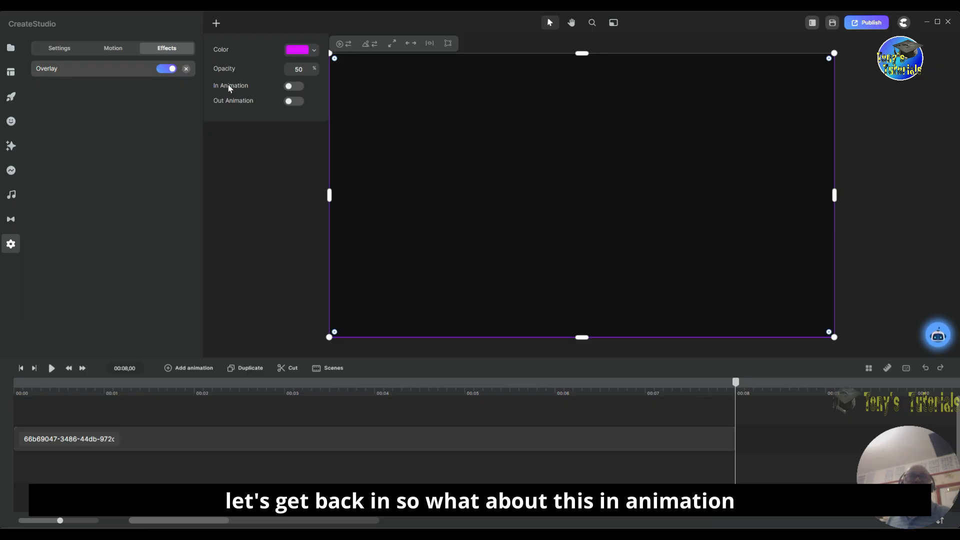
{"action": "left_click", "coordinate": [300, 87]}
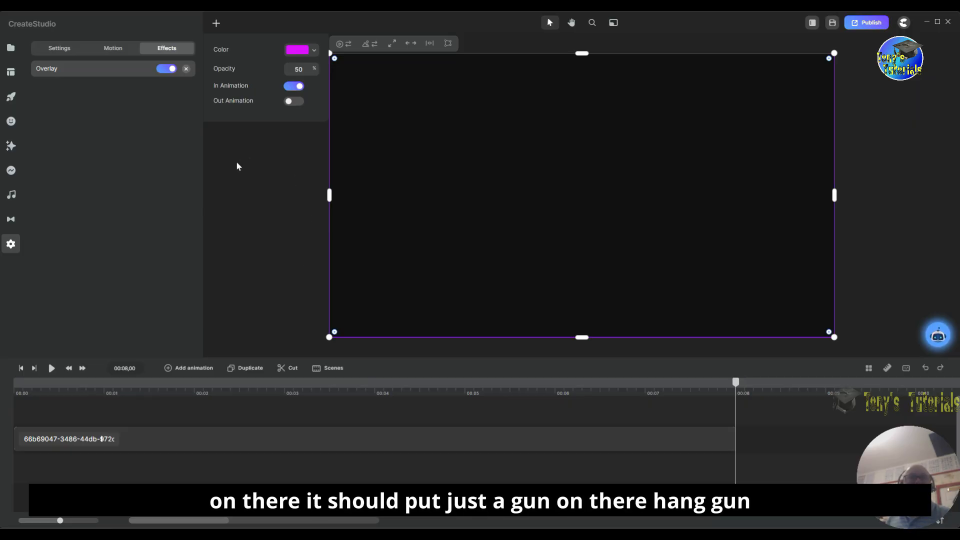
{"action": "left_click", "coordinate": [175, 172]}
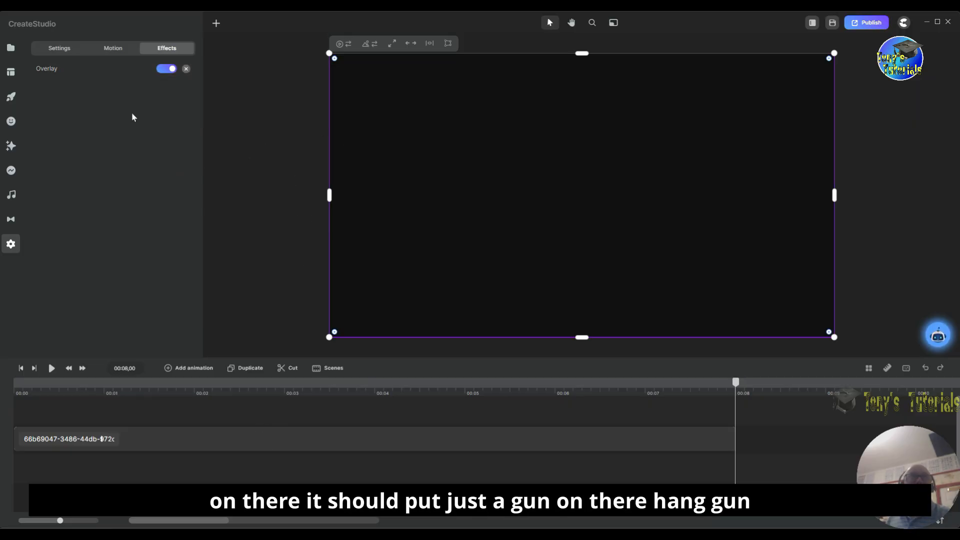
{"action": "left_click", "coordinate": [137, 69]}
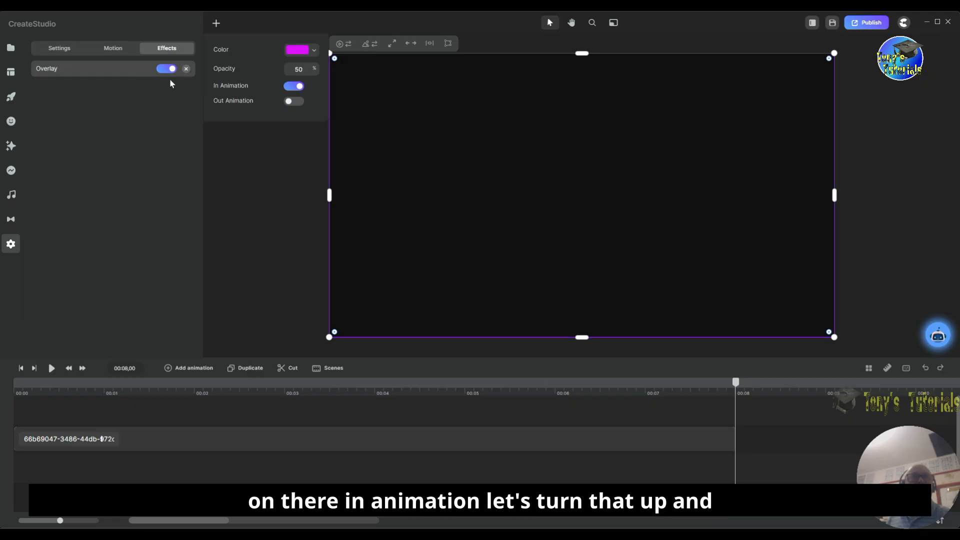
{"action": "left_click", "coordinate": [299, 87]}
{"action": "left_click", "coordinate": [299, 88]}
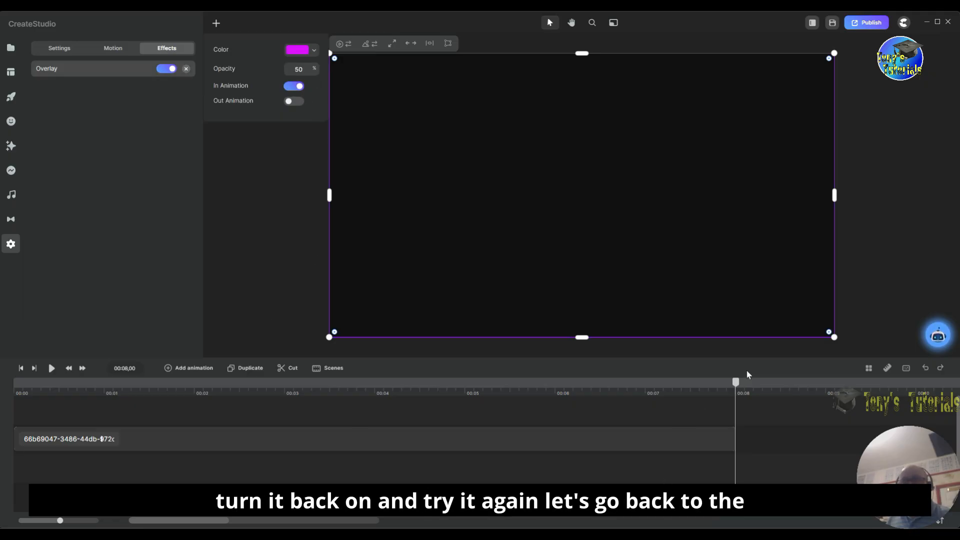
{"action": "left_click", "coordinate": [20, 368]}
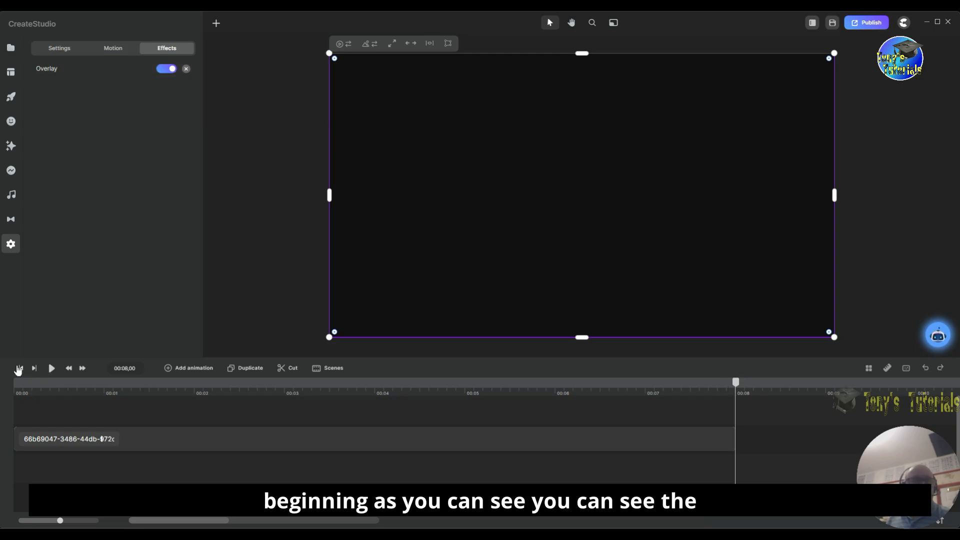
{"action": "left_click", "coordinate": [51, 368]}
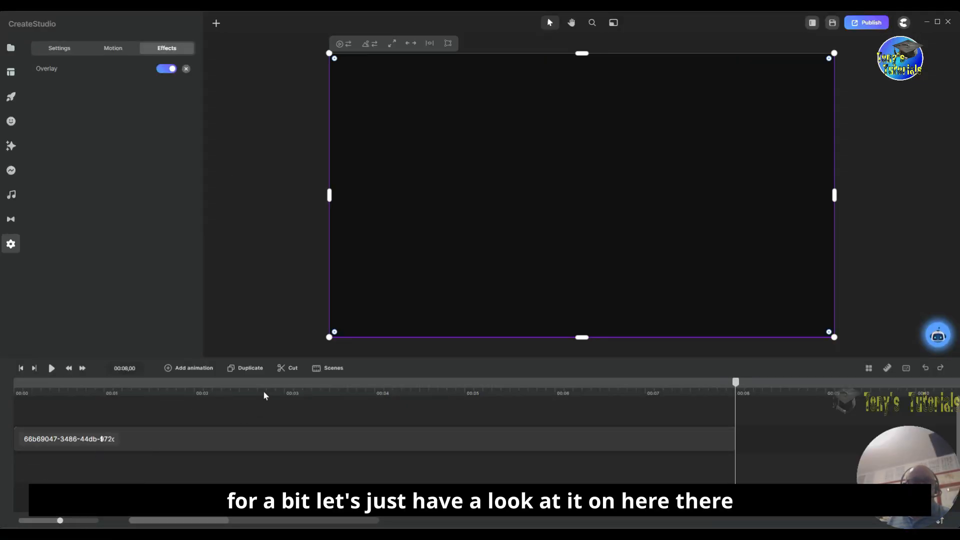
Lengthen the clip's Fill In animation to about 3.9 seconds and play the clip from the beginning
{"action": "left_click", "coordinate": [296, 390]}
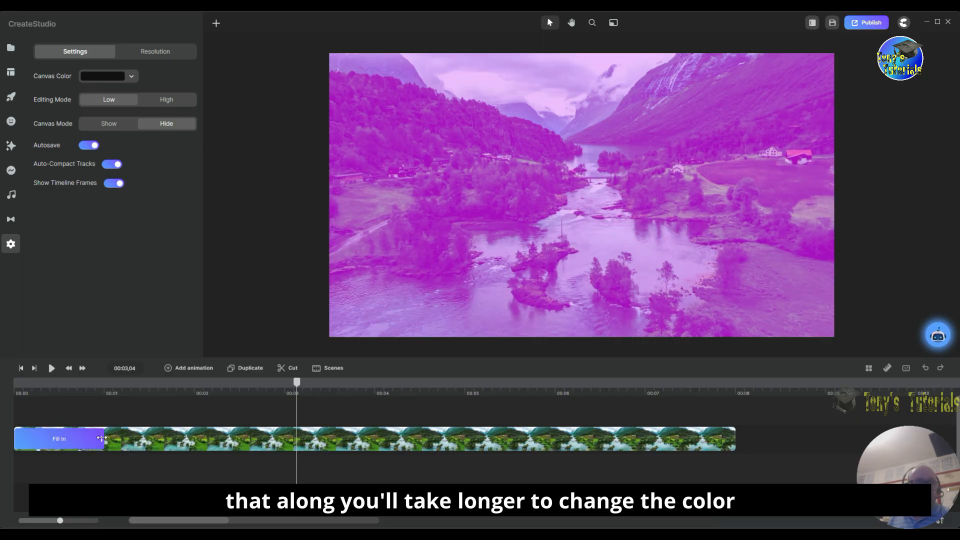
{"action": "left_click_drag", "start_coordinate": [102, 438], "coordinate": [363, 438]}
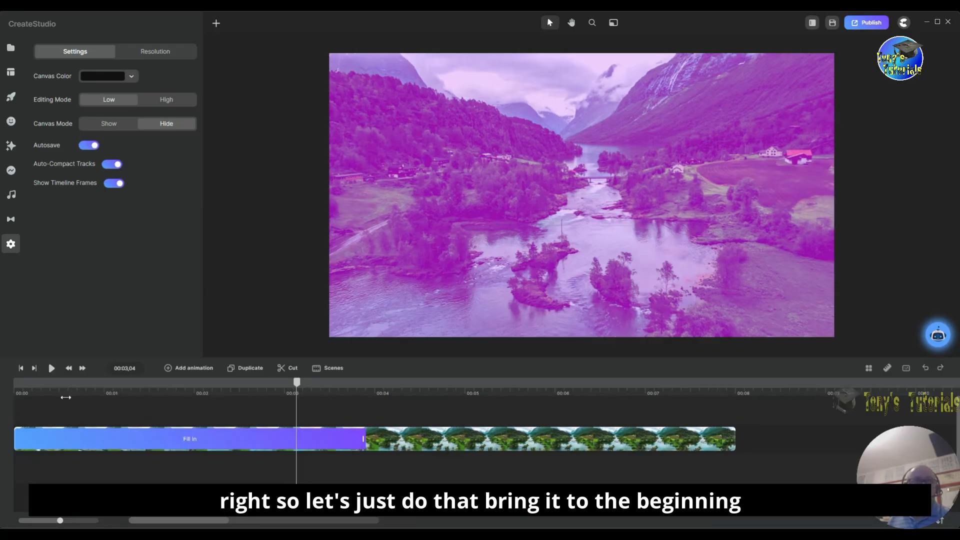
{"action": "left_click", "coordinate": [21, 368]}
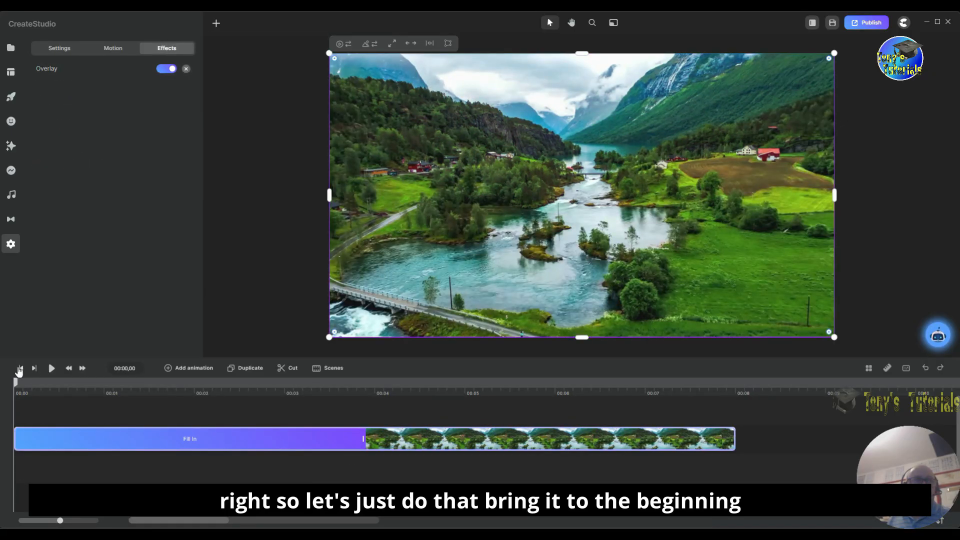
{"action": "left_click", "coordinate": [51, 368]}
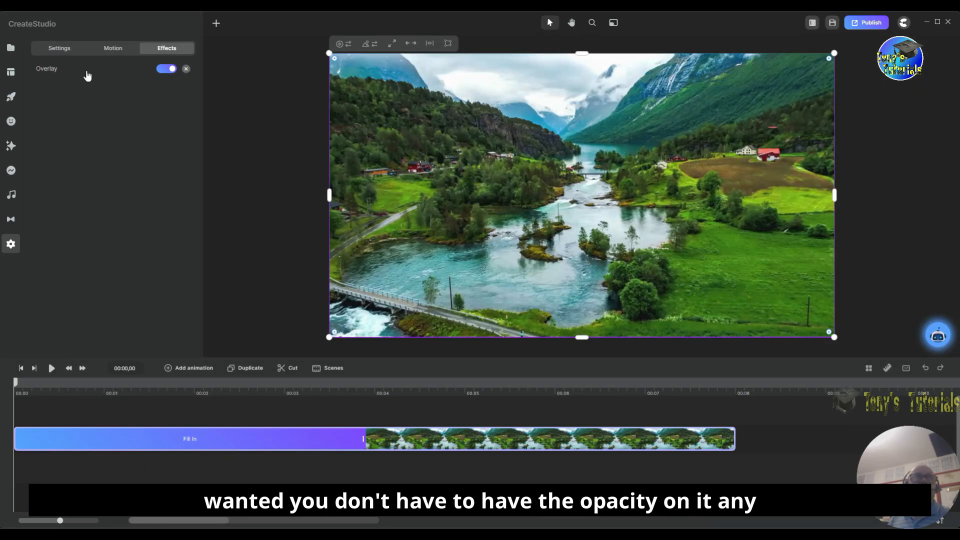
Set the Overlay effect's opacity to 100%
{"action": "mouse_move", "coordinate": [271, 97]}
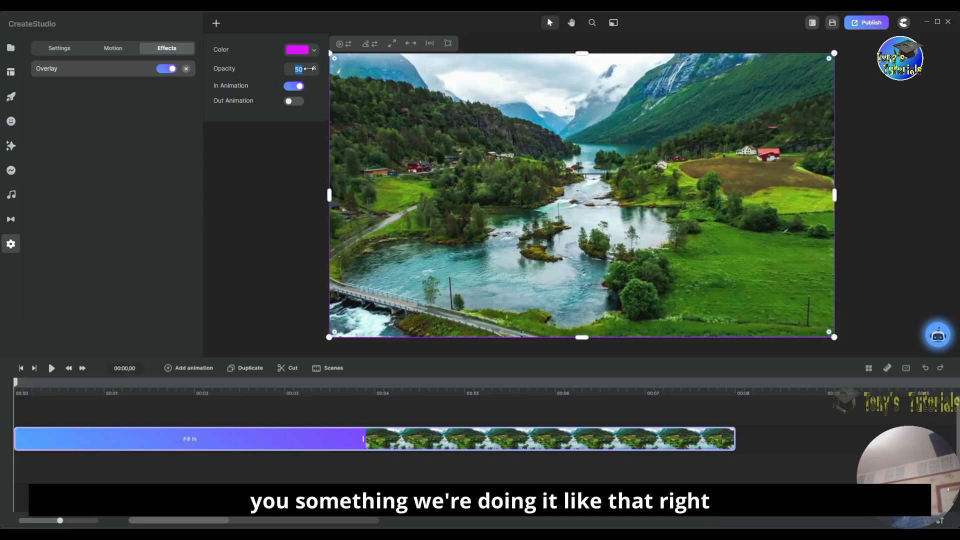
{"action": "type", "text": "100"}
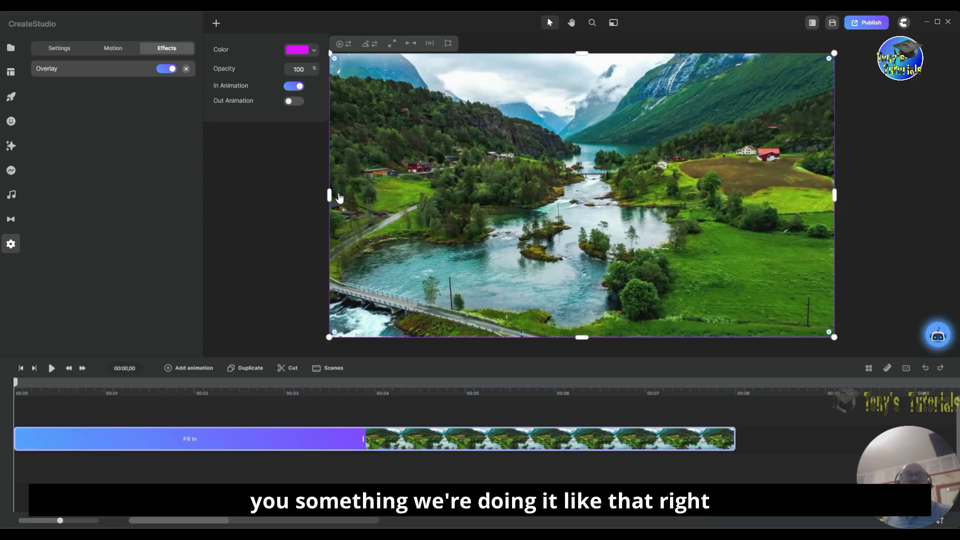
{"action": "left_click", "coordinate": [283, 211]}
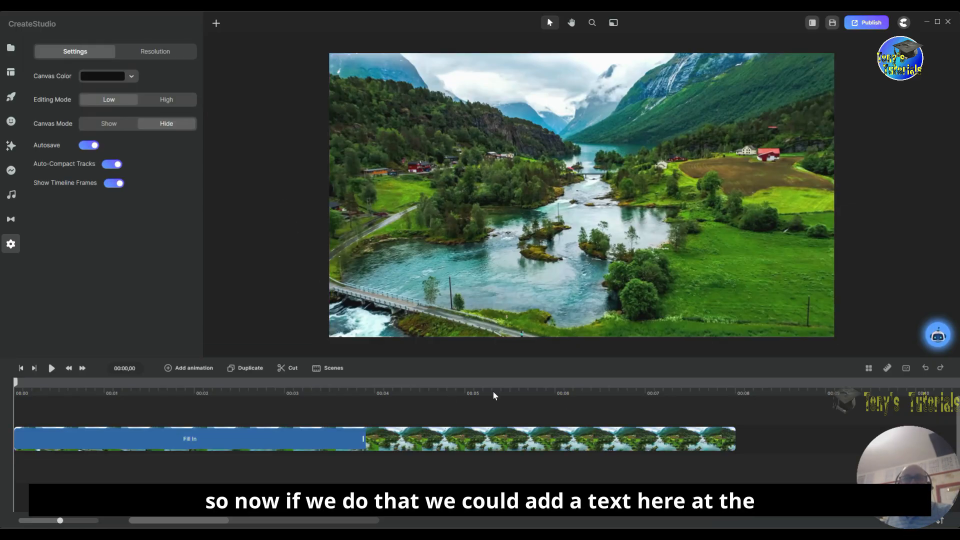
Add a text layer above the clip, starting where the Fill In animation ends and trimmed to the clip's end at 8 seconds
{"action": "left_click", "coordinate": [217, 23]}
{"action": "left_click", "coordinate": [235, 53]}
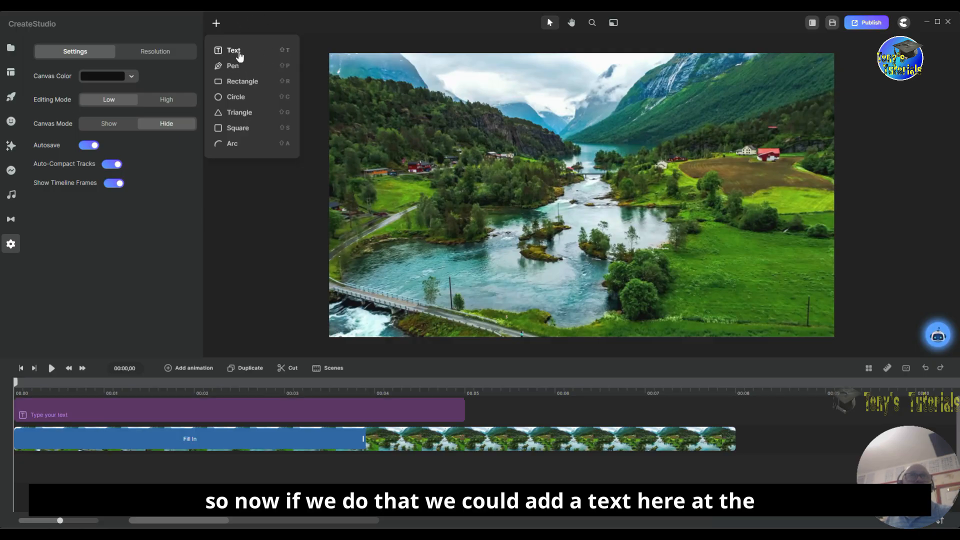
{"action": "left_click_drag", "start_coordinate": [118, 435], "coordinate": [522, 435]}
{"action": "left_click_drag", "start_coordinate": [612, 447], "coordinate": [568, 439]}
{"action": "mouse_move", "coordinate": [644, 434]}
{"action": "left_mouse_down"}
{"action": "mouse_move", "coordinate": [677, 437]}
{"action": "mouse_move", "coordinate": [634, 437]}
{"action": "mouse_move", "coordinate": [643, 437]}
{"action": "left_mouse_up"}
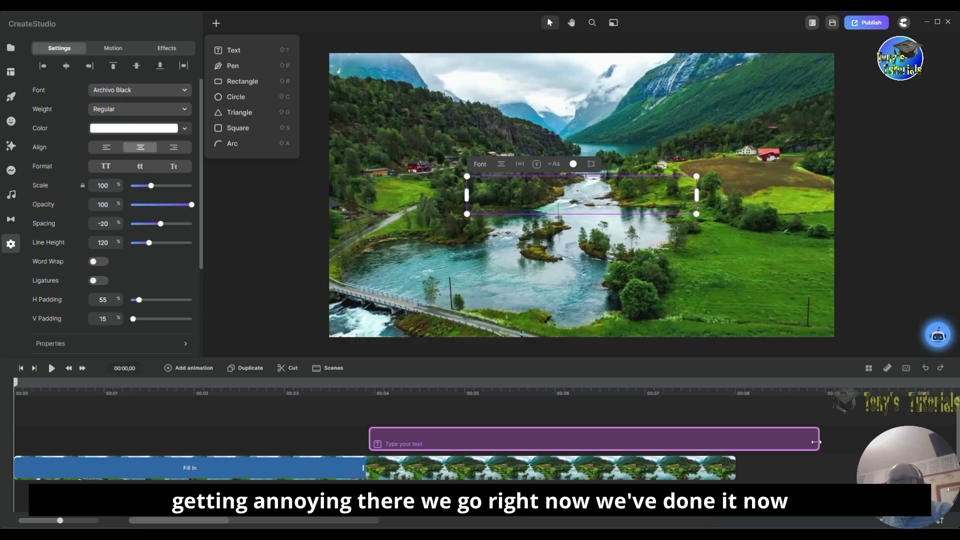
{"action": "left_click_drag", "start_coordinate": [816, 442], "coordinate": [734, 447]}
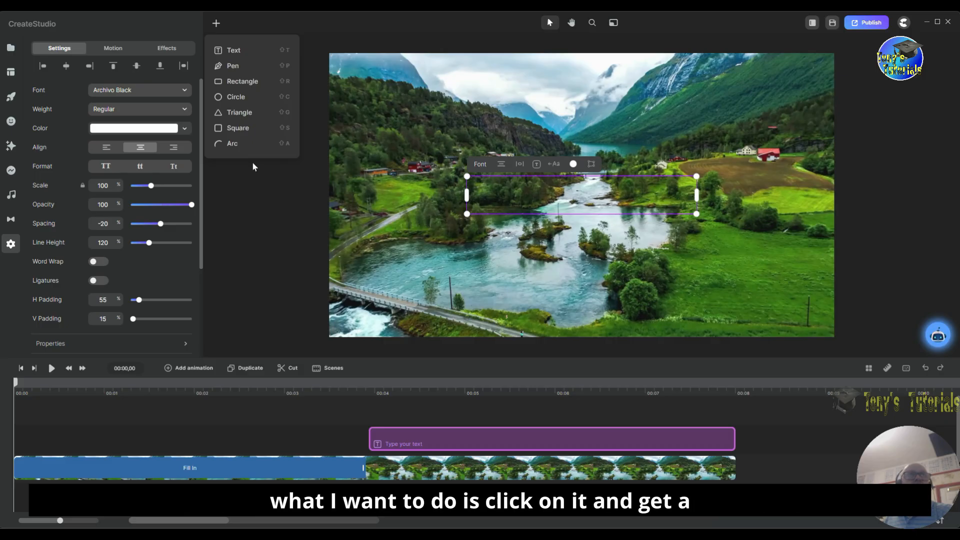
Apply the Fade In and Fade Out motion presets to the text layer
{"action": "left_click", "coordinate": [113, 49]}
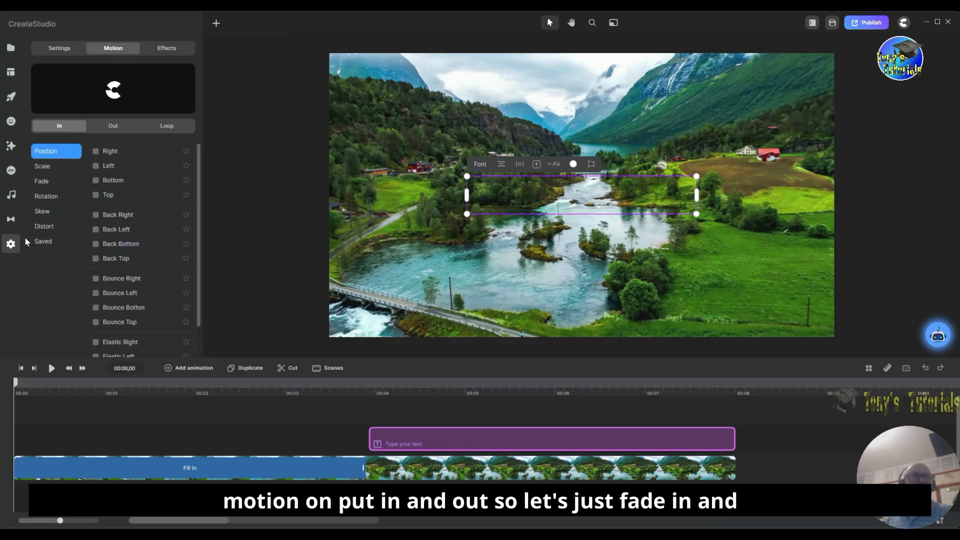
{"action": "left_click", "coordinate": [44, 182]}
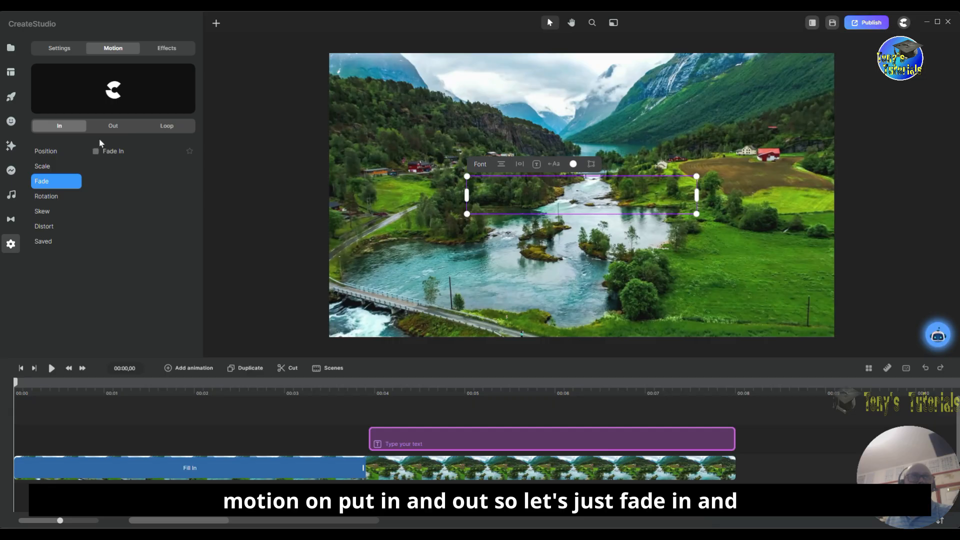
{"action": "left_click", "coordinate": [95, 152]}
{"action": "left_click", "coordinate": [113, 126]}
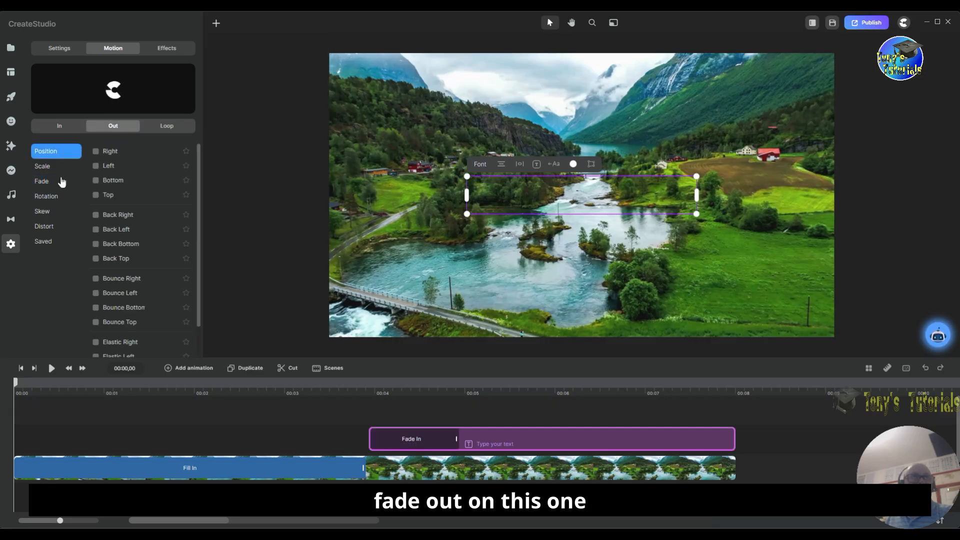
{"action": "left_click", "coordinate": [44, 182]}
{"action": "left_click", "coordinate": [95, 151]}
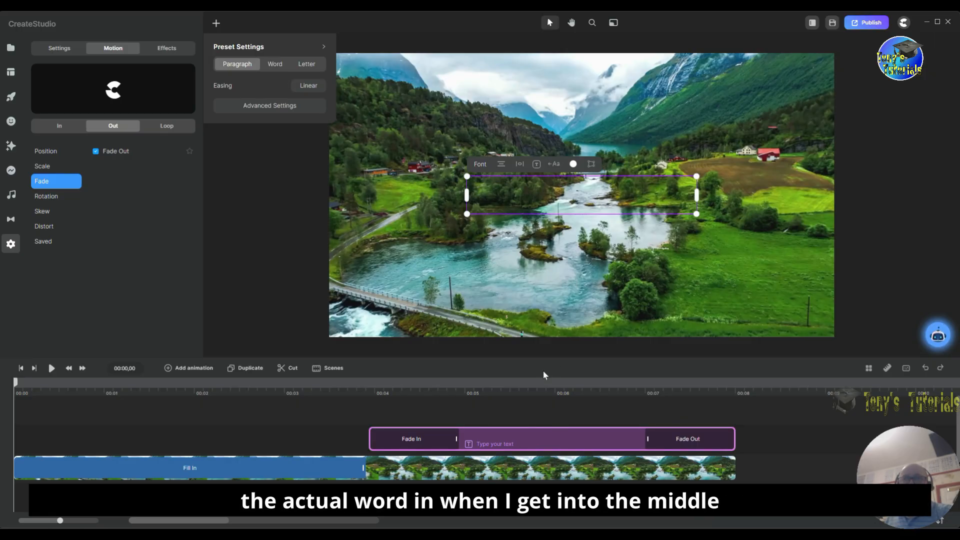
Replace the placeholder text with "The End" and play the project from the beginning
{"action": "left_click", "coordinate": [549, 391]}
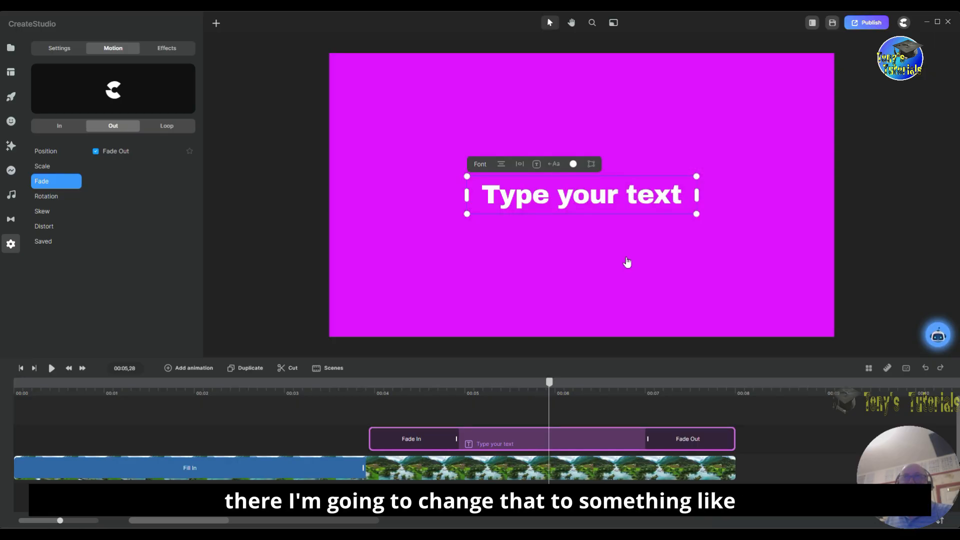
{"action": "double_click", "coordinate": [685, 206]}
{"action": "left_click_drag", "start_coordinate": [684, 203], "coordinate": [447, 216]}
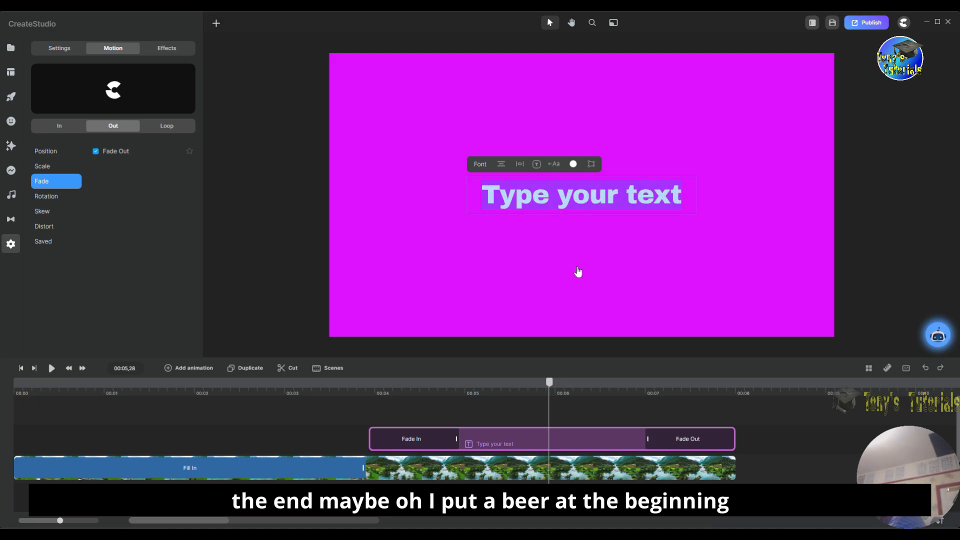
{"action": "type", "text": "The b"}
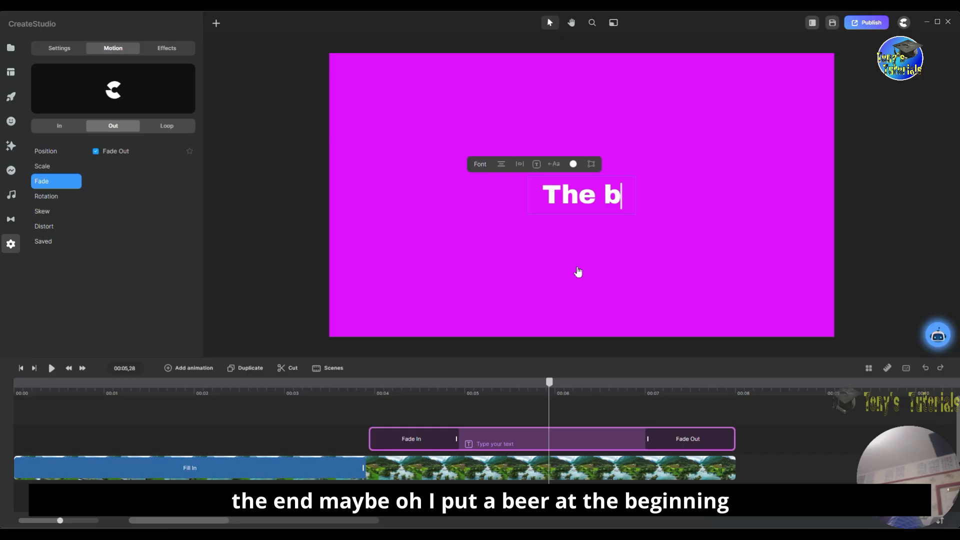
{"action": "type", "text": "End"}
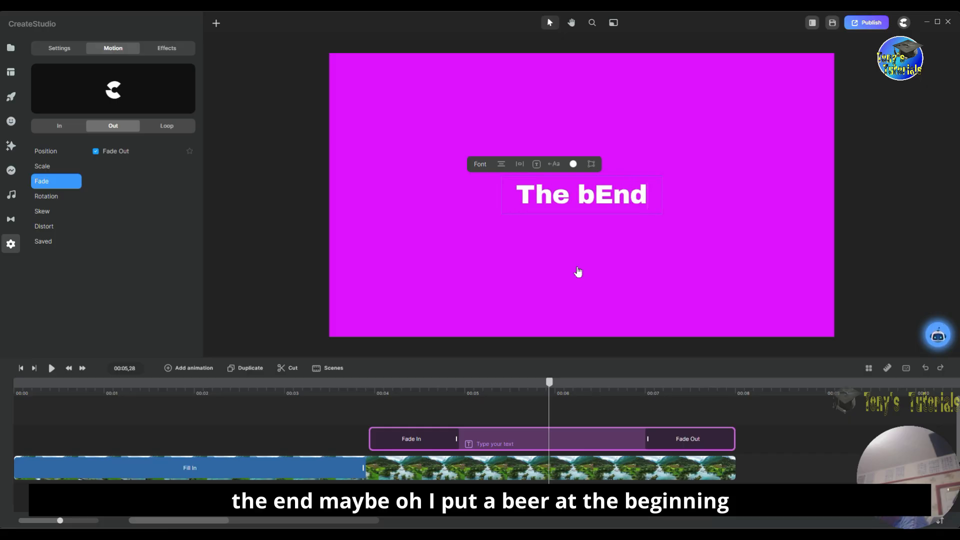
{"action": "key", "text": "Left"}
{"action": "key", "text": "Left"}
{"action": "key", "text": "Left"}
{"action": "key", "text": "Left"}
{"action": "key", "text": "Right"}
{"action": "key", "text": "BackSpace"}
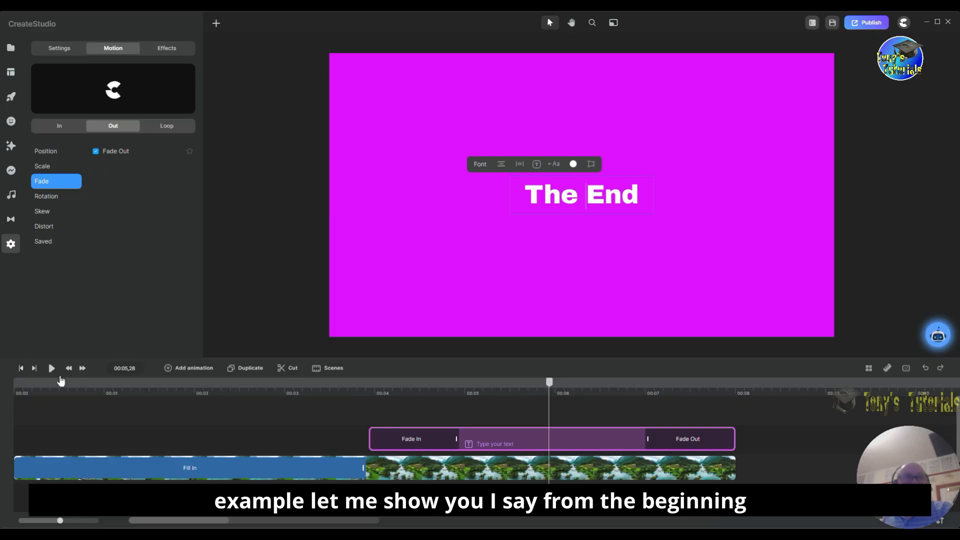
{"action": "left_click", "coordinate": [21, 368]}
{"action": "left_click", "coordinate": [51, 368]}
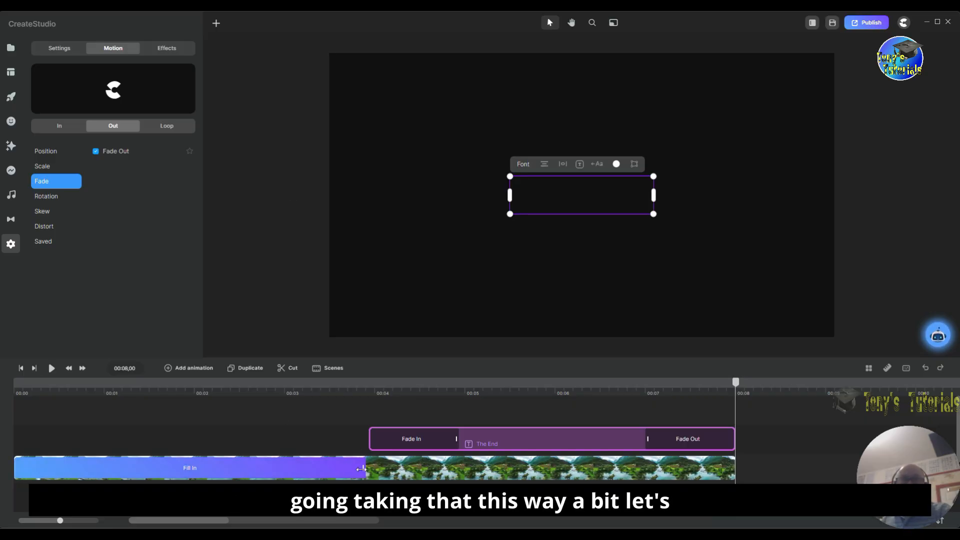
Shorten the clip's Fill In animation to about 1 second and reposition the title to run from just after it to about 6.7 seconds
{"action": "left_click_drag", "start_coordinate": [362, 468], "coordinate": [101, 468]}
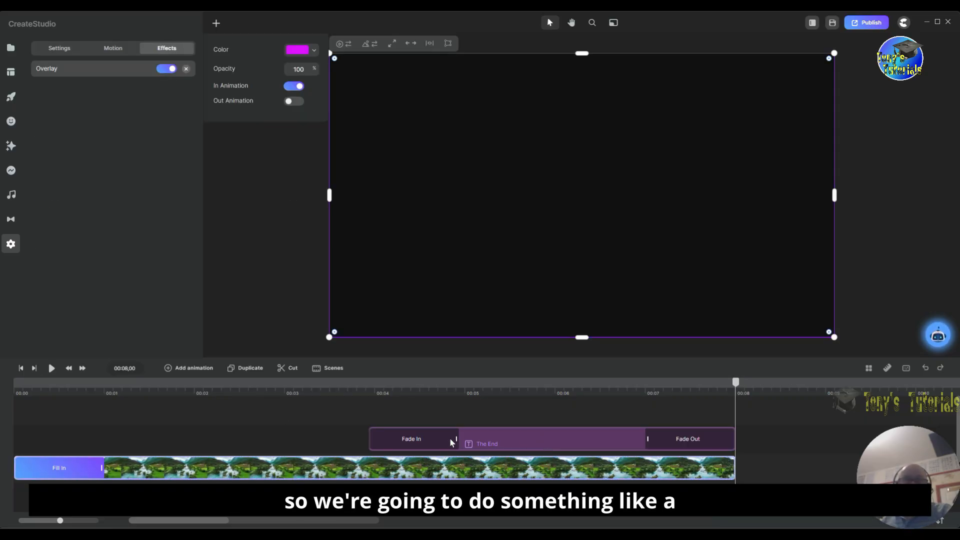
{"action": "left_click_drag", "start_coordinate": [574, 440], "coordinate": [454, 439]}
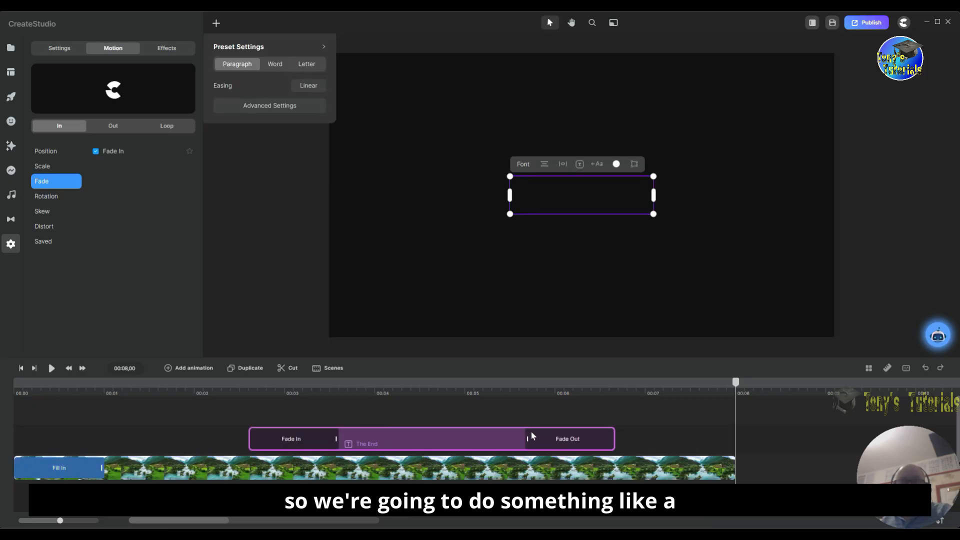
{"action": "left_click_drag", "start_coordinate": [323, 442], "coordinate": [295, 443]}
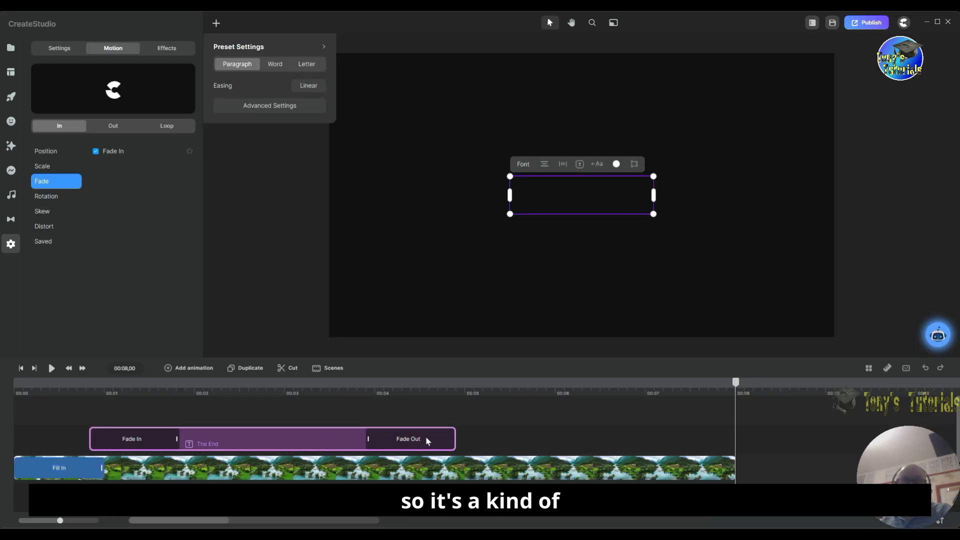
{"action": "left_click_drag", "start_coordinate": [193, 440], "coordinate": [244, 443]}
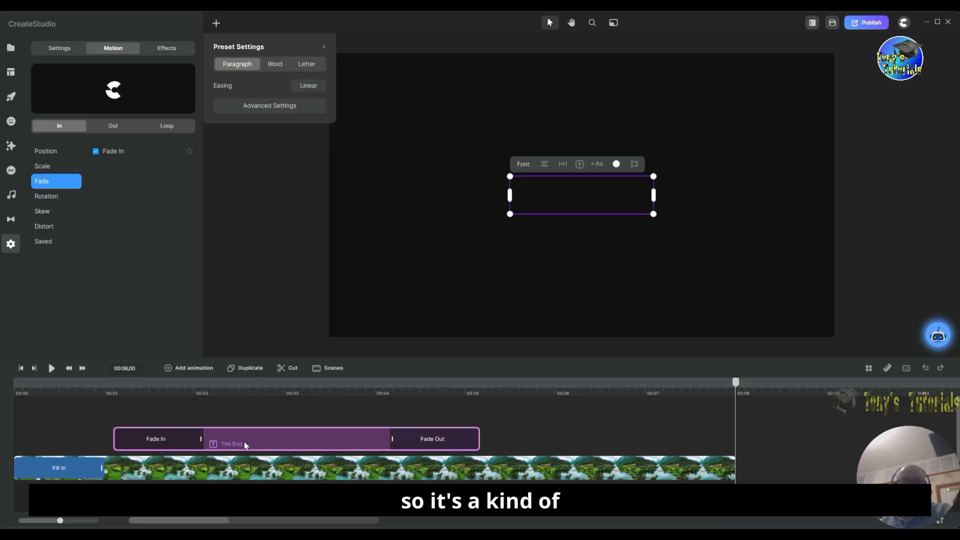
{"action": "left_click_drag", "start_coordinate": [479, 438], "coordinate": [600, 438]}
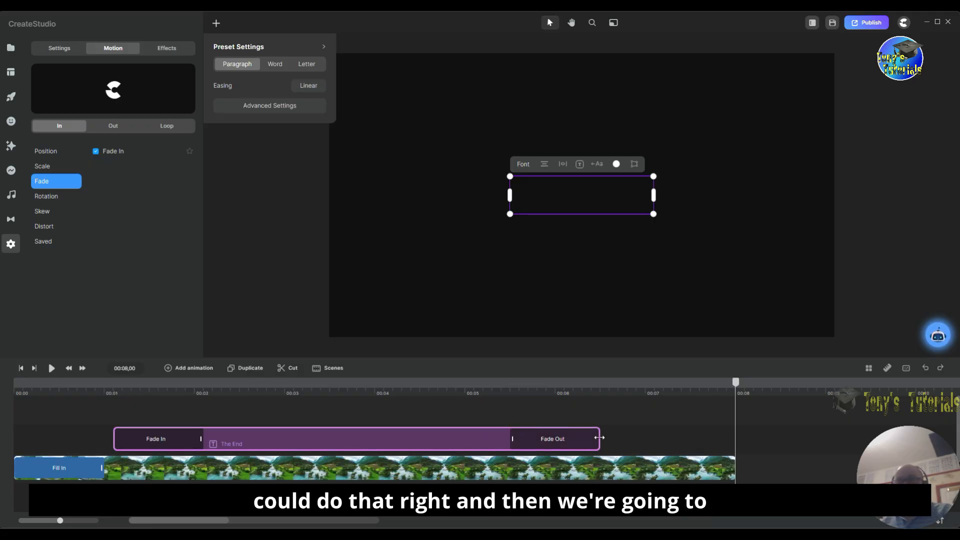
{"action": "left_click_drag", "start_coordinate": [599, 438], "coordinate": [618, 438]}
Enable the Out Animation of the clip's Overlay effect and extend the title to where the Fill Out animation begins, at about 7 seconds
{"action": "left_click", "coordinate": [631, 466]}
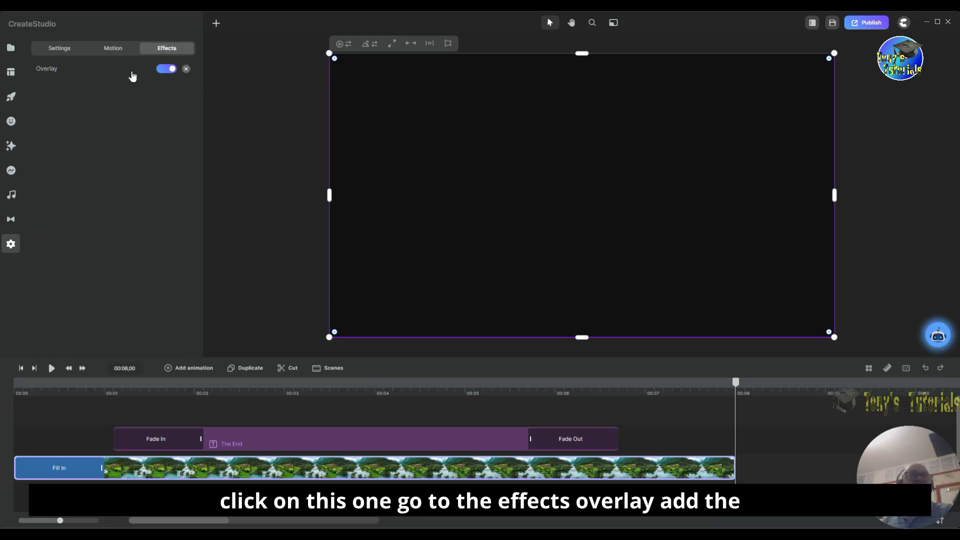
{"action": "left_click", "coordinate": [111, 71]}
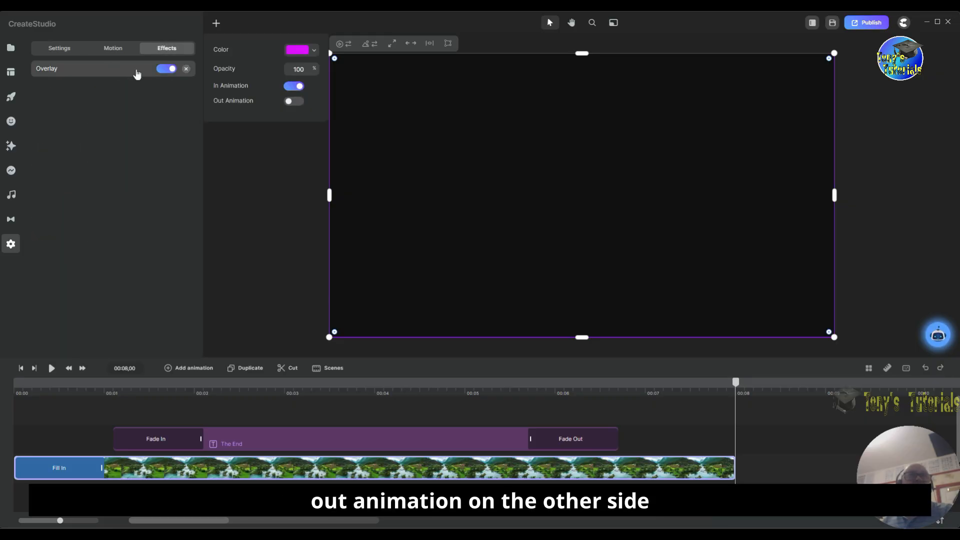
{"action": "left_click", "coordinate": [293, 102]}
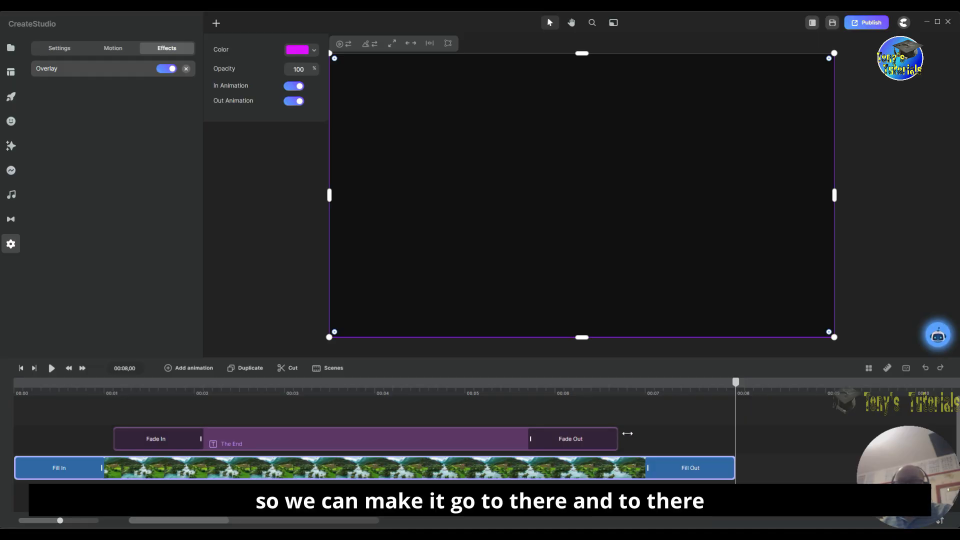
{"action": "mouse_move", "coordinate": [627, 433]}
{"action": "left_mouse_down"}
{"action": "mouse_move", "coordinate": [656, 434]}
{"action": "mouse_move", "coordinate": [642, 435]}
{"action": "left_mouse_up"}
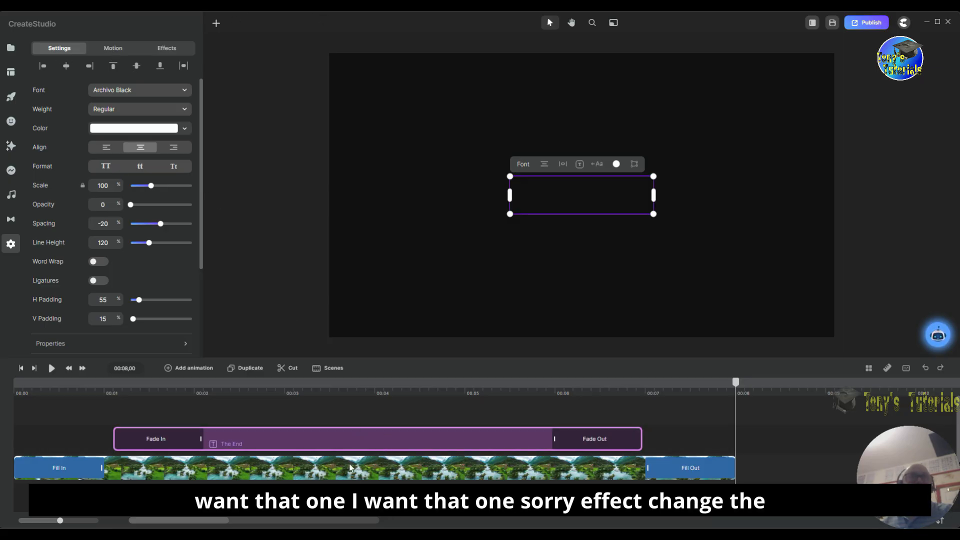
Change the color of the clip's Overlay effect to a muted orange
{"action": "left_click", "coordinate": [172, 51]}
{"action": "left_click", "coordinate": [124, 70]}
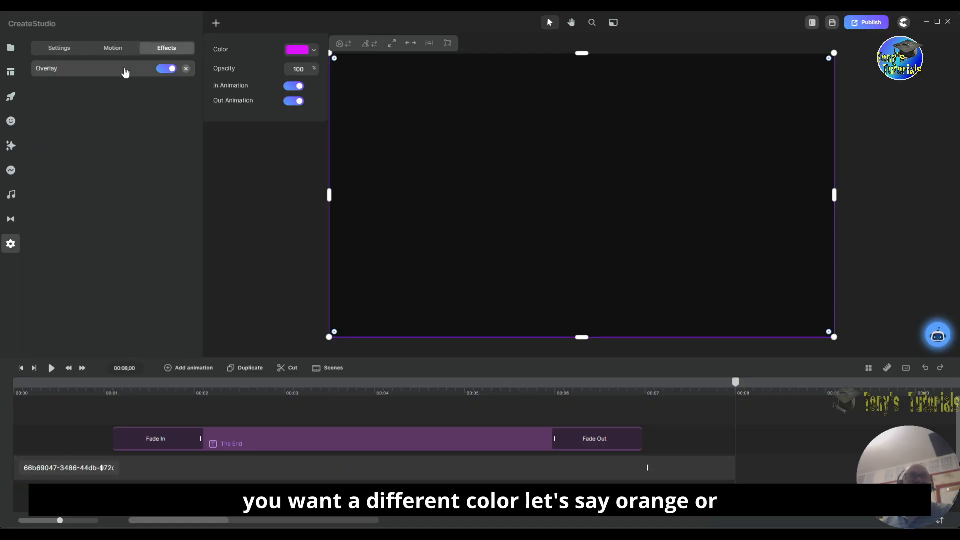
{"action": "left_click", "coordinate": [298, 50]}
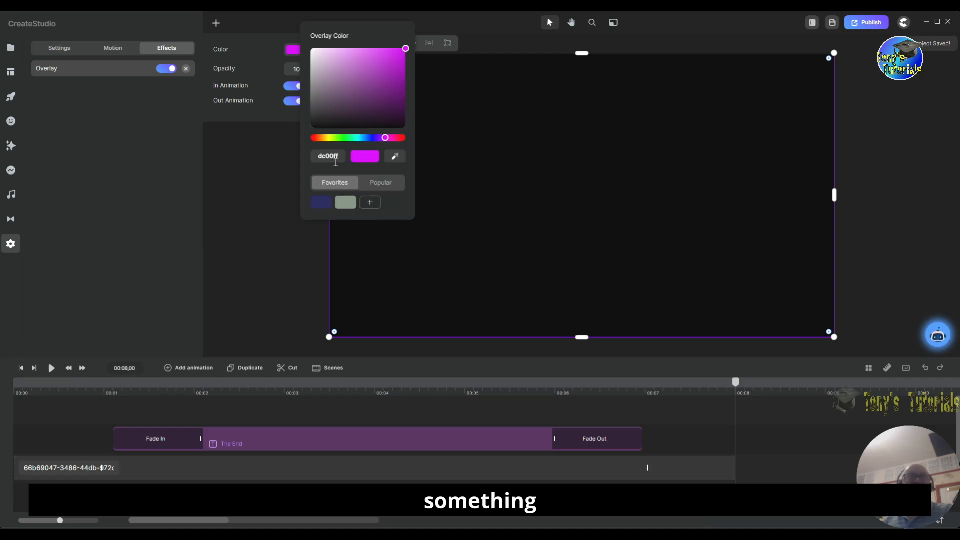
{"action": "left_click", "coordinate": [319, 138]}
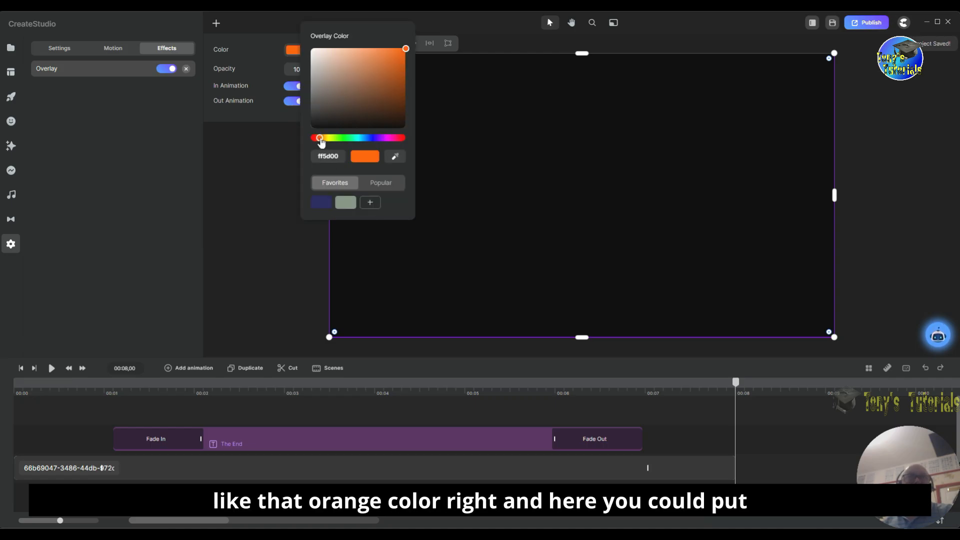
{"action": "left_click", "coordinate": [375, 65]}
{"action": "left_click", "coordinate": [223, 174]}
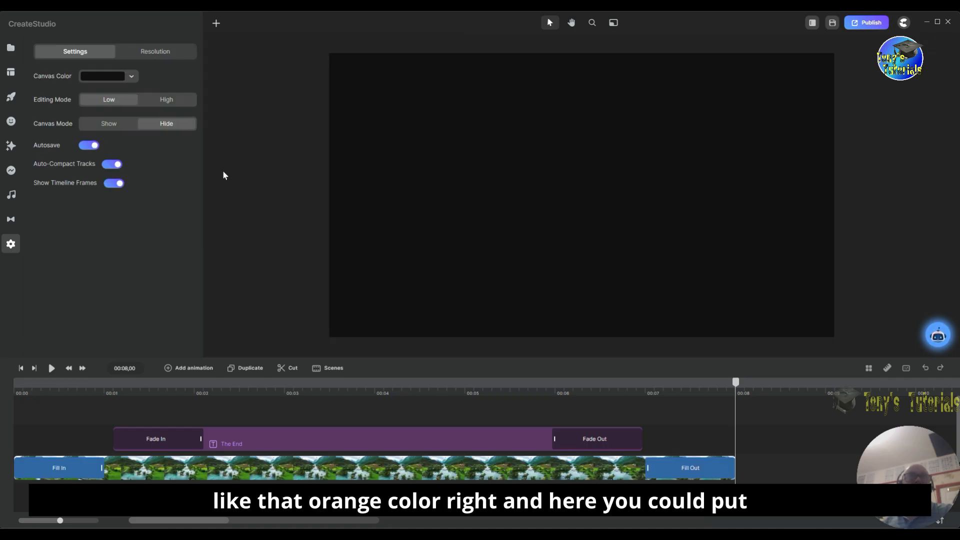
Replace the title text with "Fantastic Scenery!" and play the project from the beginning
{"action": "left_click", "coordinate": [323, 436]}
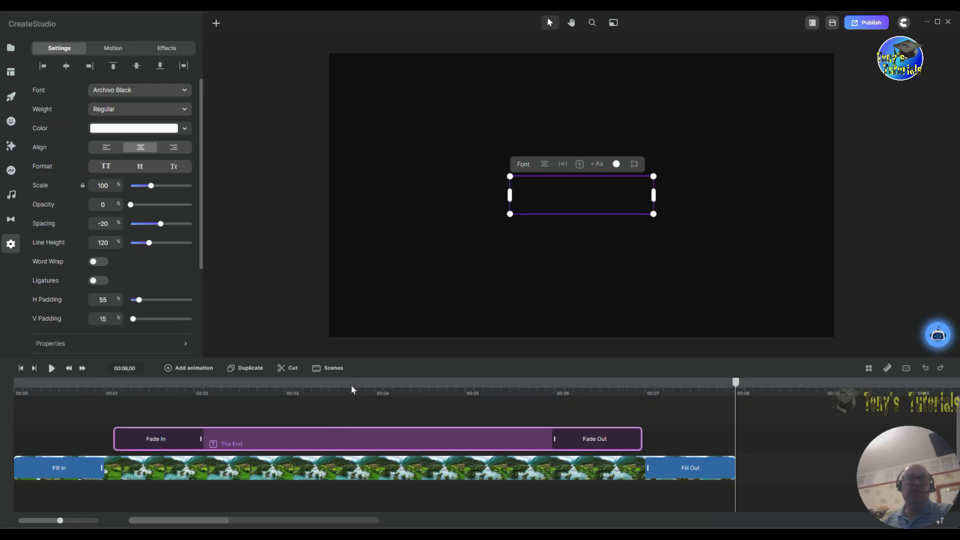
{"action": "left_click", "coordinate": [348, 392]}
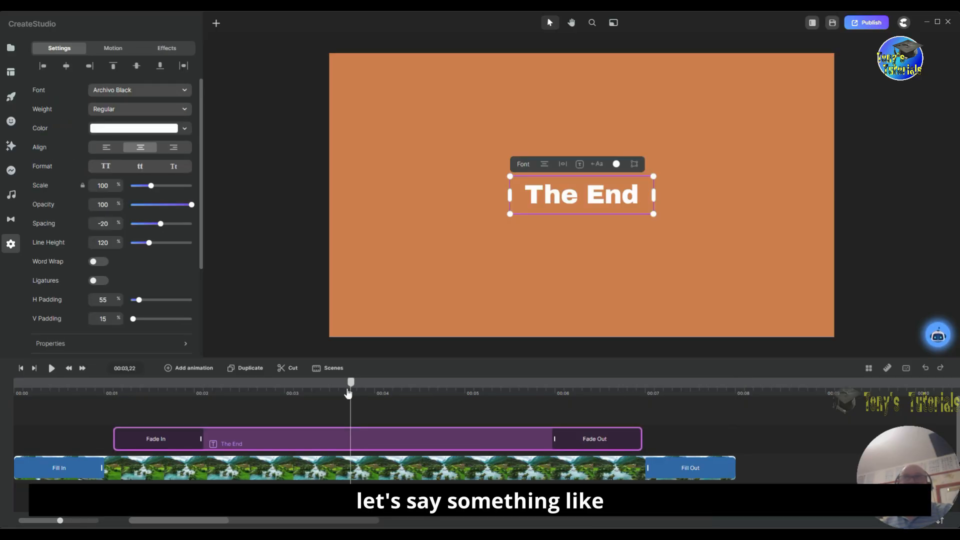
{"action": "double_click", "coordinate": [643, 199]}
{"action": "left_click_drag", "start_coordinate": [639, 199], "coordinate": [523, 196]}
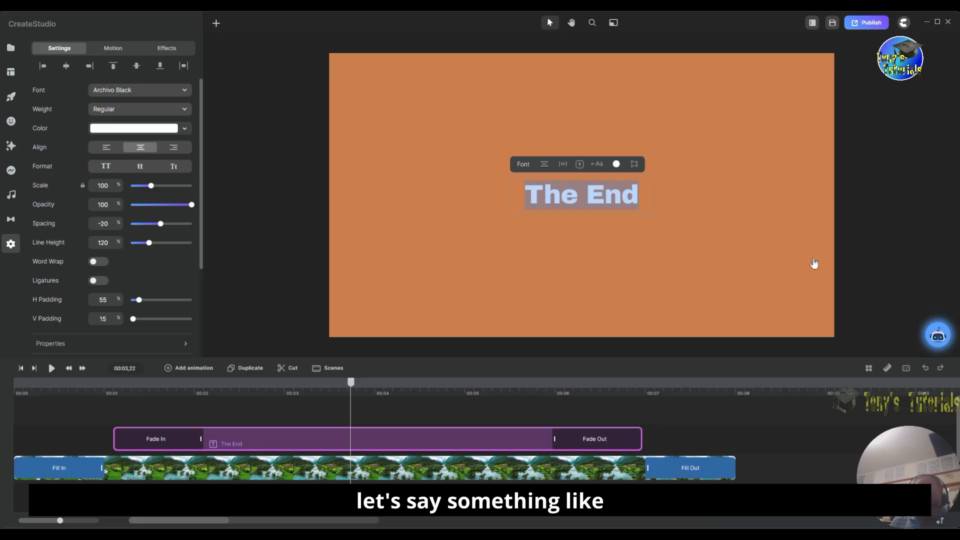
{"action": "type", "text": "Fant"}
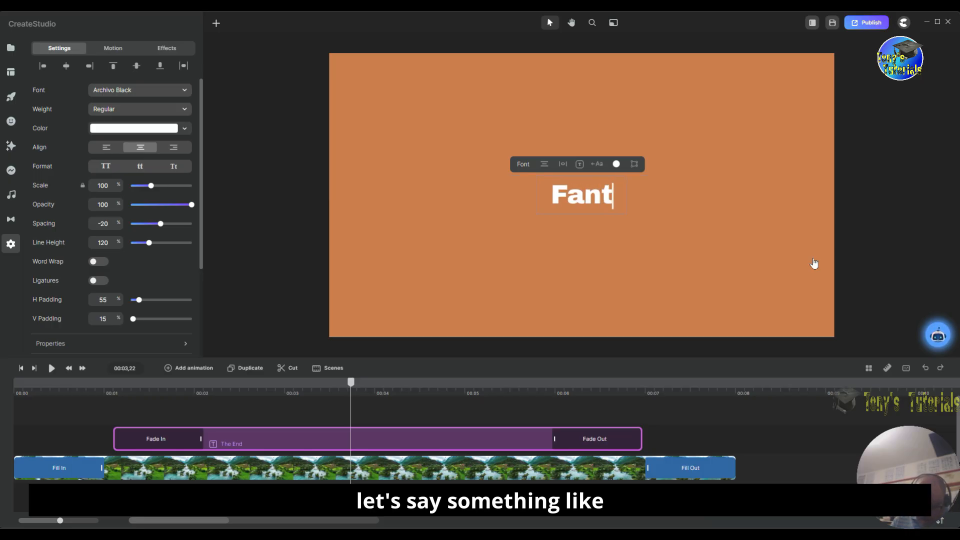
{"action": "type", "text": "astyic"}
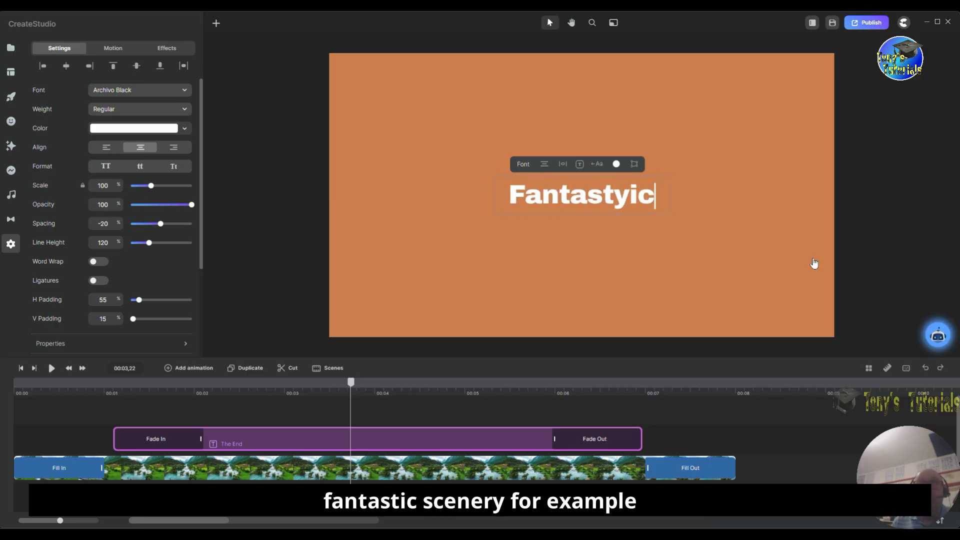
{"action": "key", "text": "BackSpace"}
{"action": "key", "text": "BackSpace"}
{"action": "key", "text": "BackSpace"}
{"action": "key", "text": "BackSpace"}
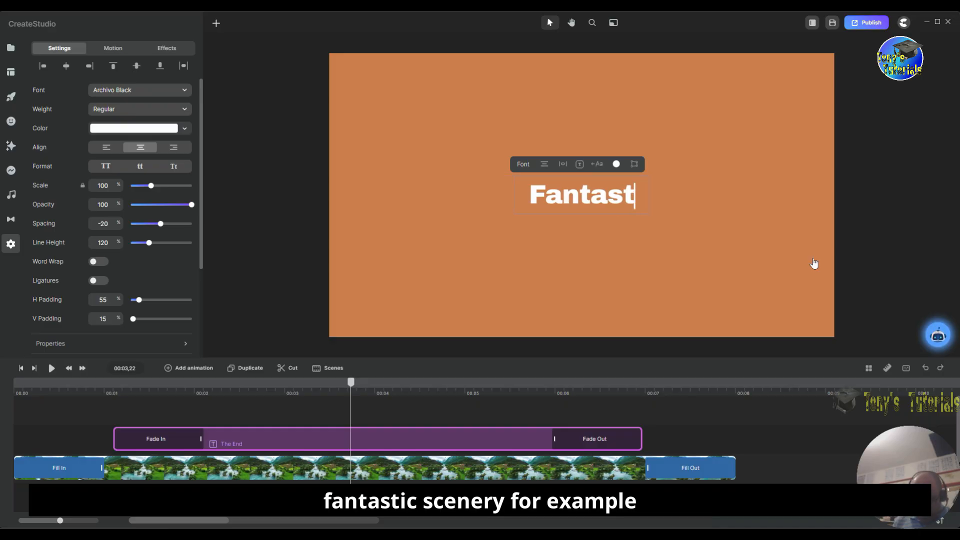
{"action": "type", "text": "ic "}
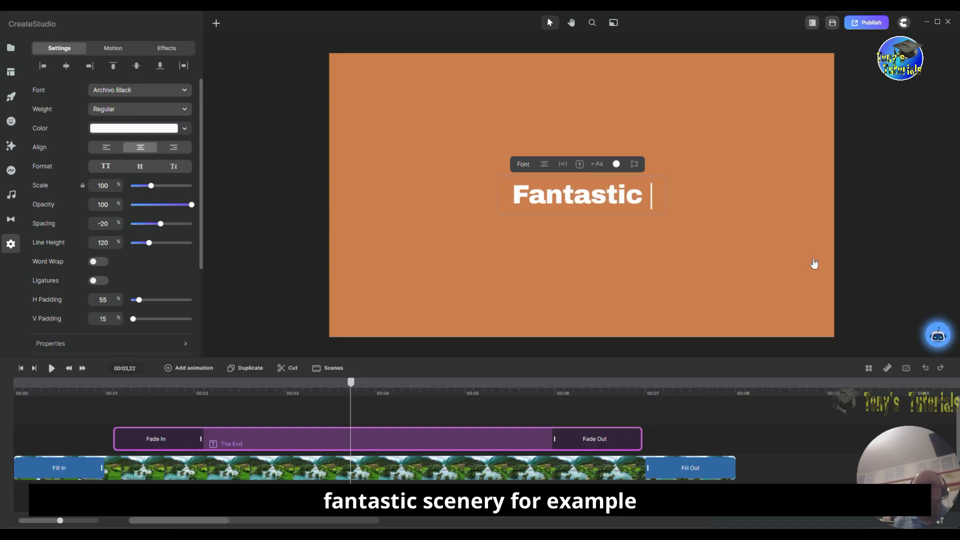
{"action": "type", "text": "Sce"}
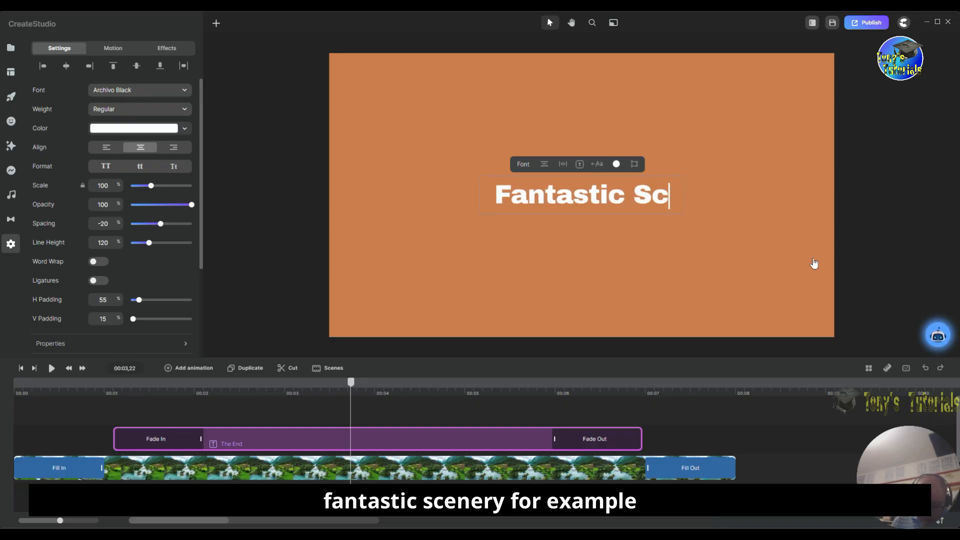
{"action": "type", "text": "nery"}
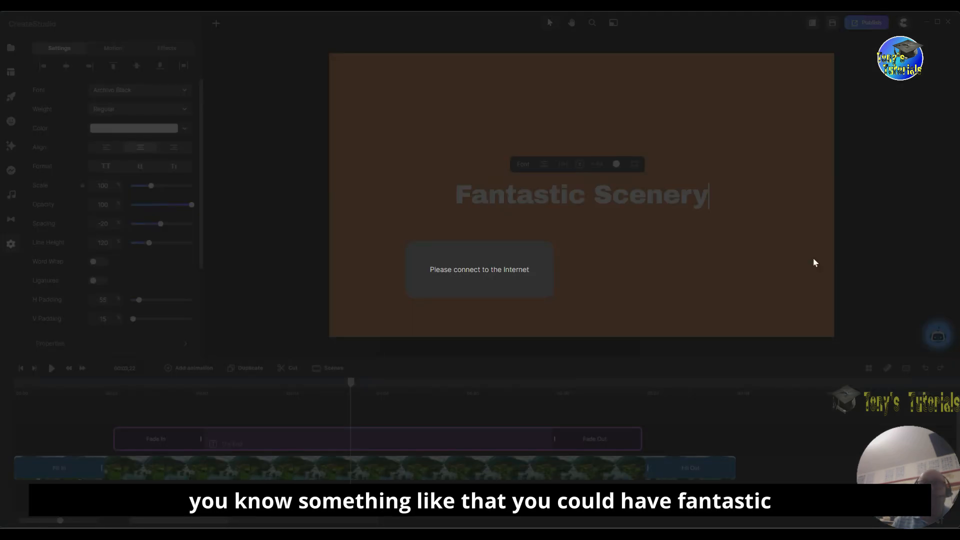
{"action": "type", "text": "!"}
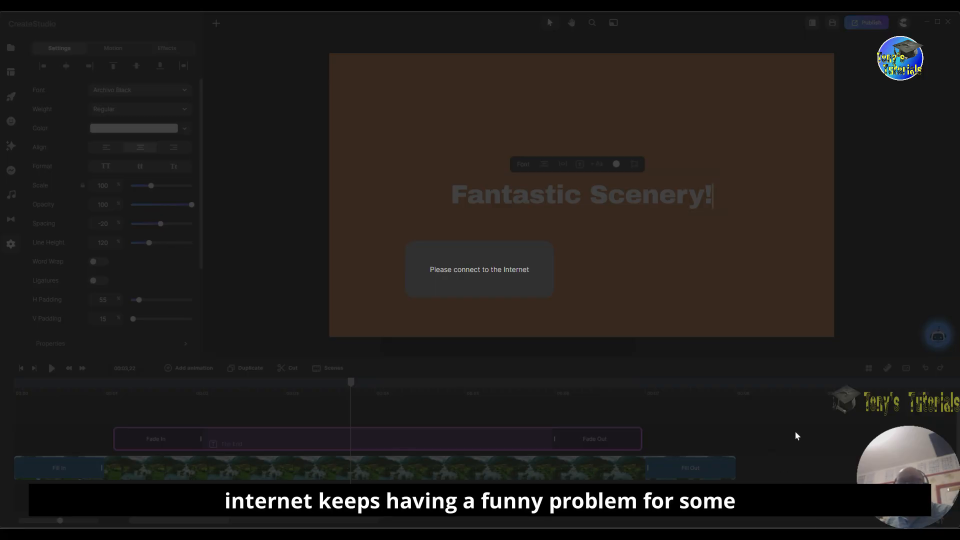
{"action": "left_click", "coordinate": [707, 417]}
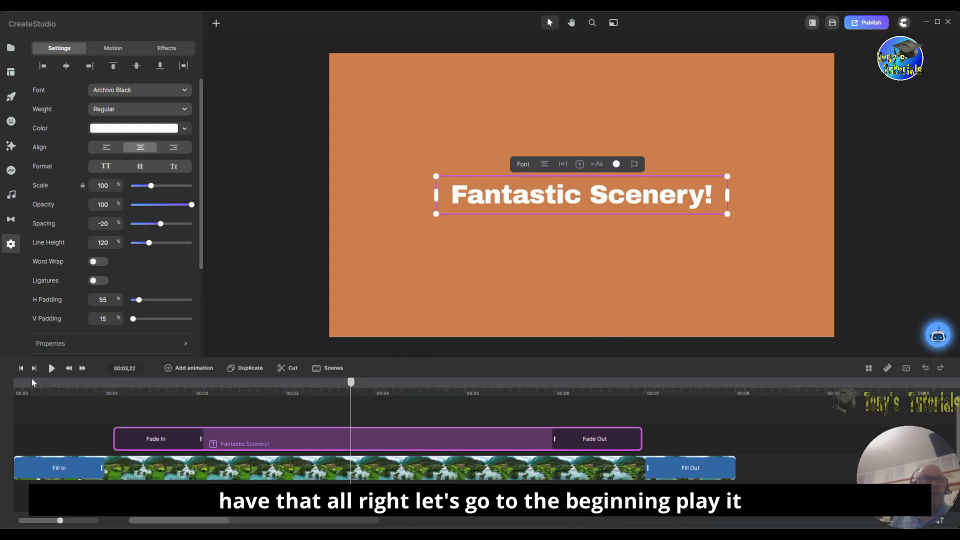
{"action": "left_click", "coordinate": [21, 368]}
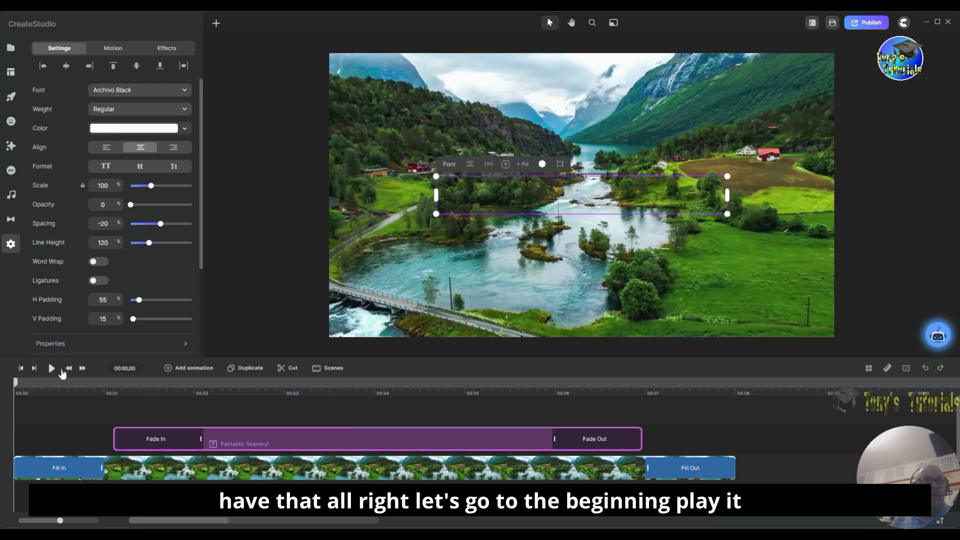
{"action": "left_click", "coordinate": [52, 368]}
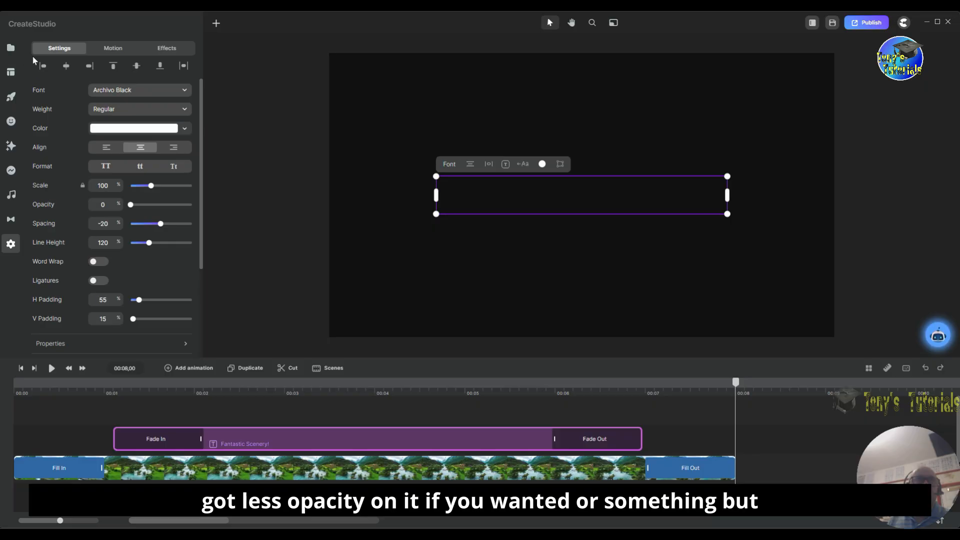
Disable the Overlay effect's In Animation and lengthen the Fill Out animation so it starts at about 3.7 seconds
{"action": "left_click", "coordinate": [294, 461]}
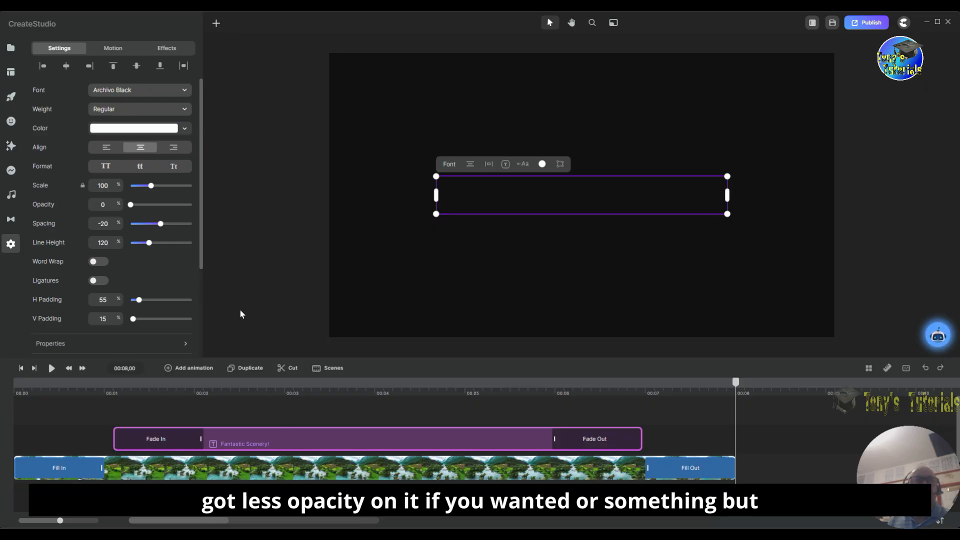
{"action": "left_click", "coordinate": [118, 51]}
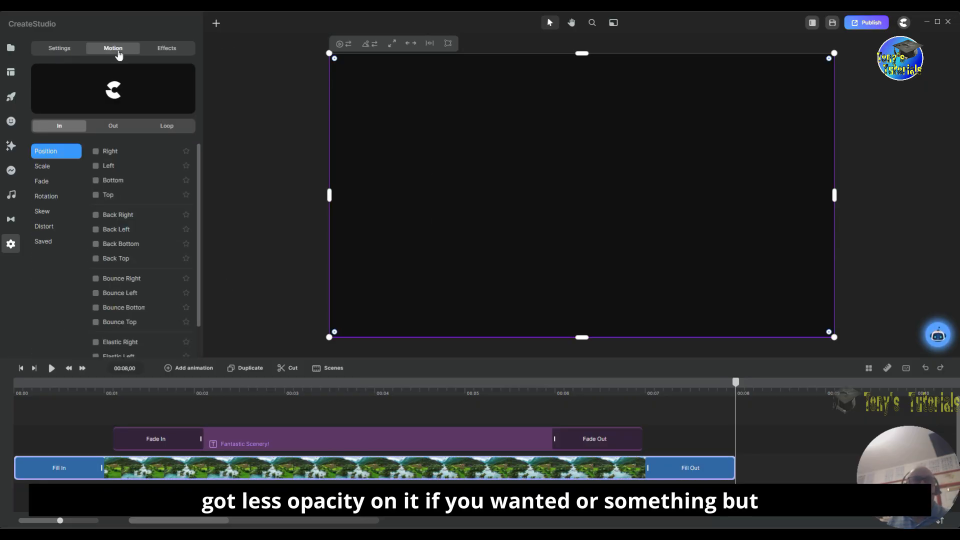
{"action": "left_click", "coordinate": [171, 50]}
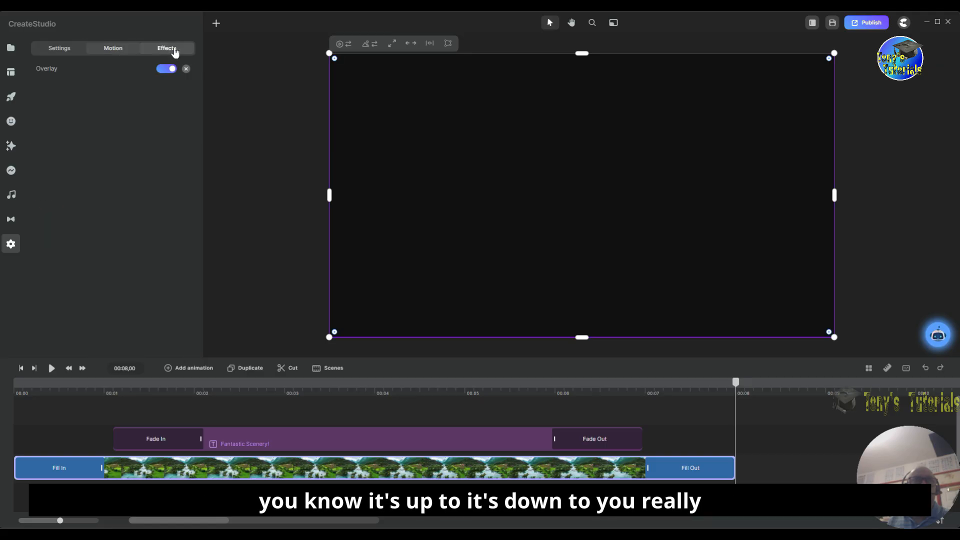
{"action": "left_click", "coordinate": [115, 70]}
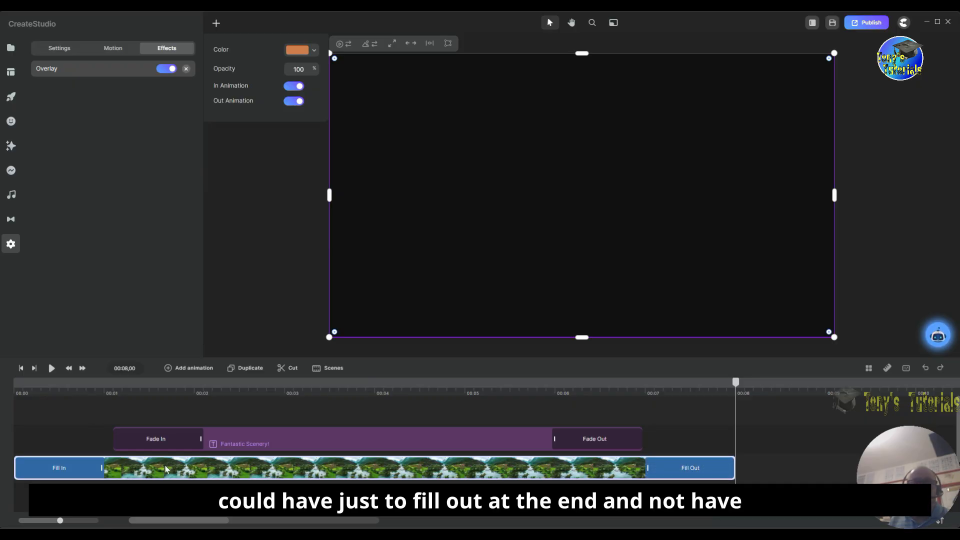
{"action": "left_click", "coordinate": [297, 87]}
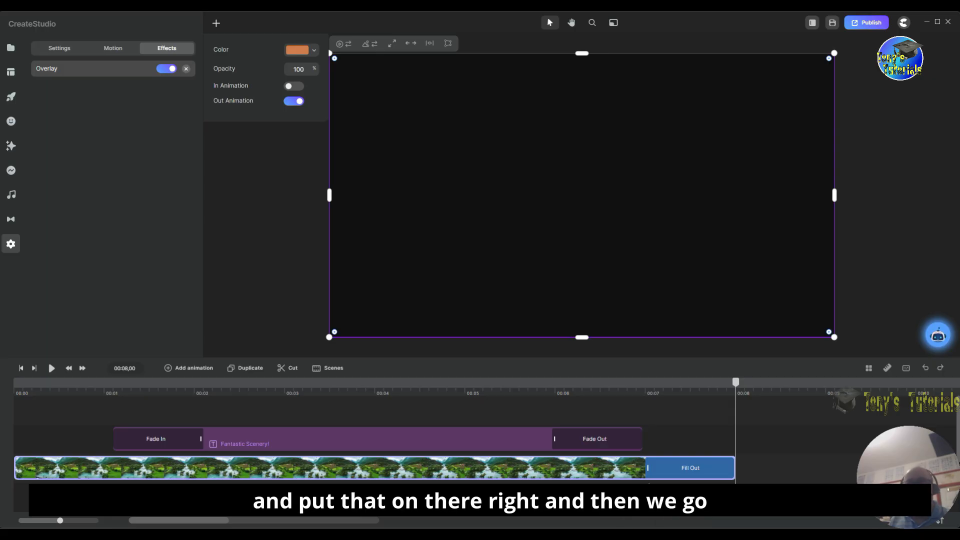
{"action": "left_click_drag", "start_coordinate": [647, 469], "coordinate": [349, 474]}
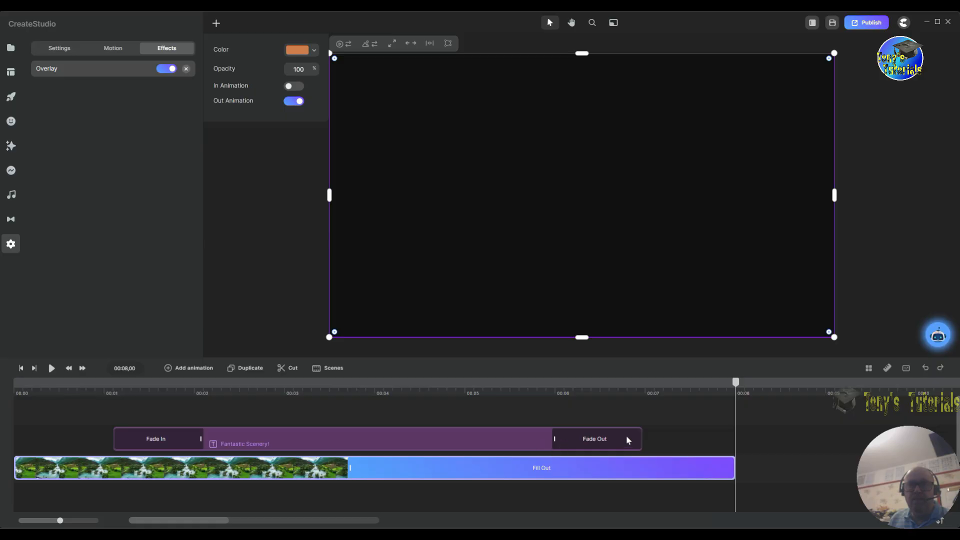
Move the title to the start of the timeline and shorten it to end where Fill Out begins, at about 3.7 seconds
{"action": "left_click_drag", "start_coordinate": [469, 439], "coordinate": [406, 446]}
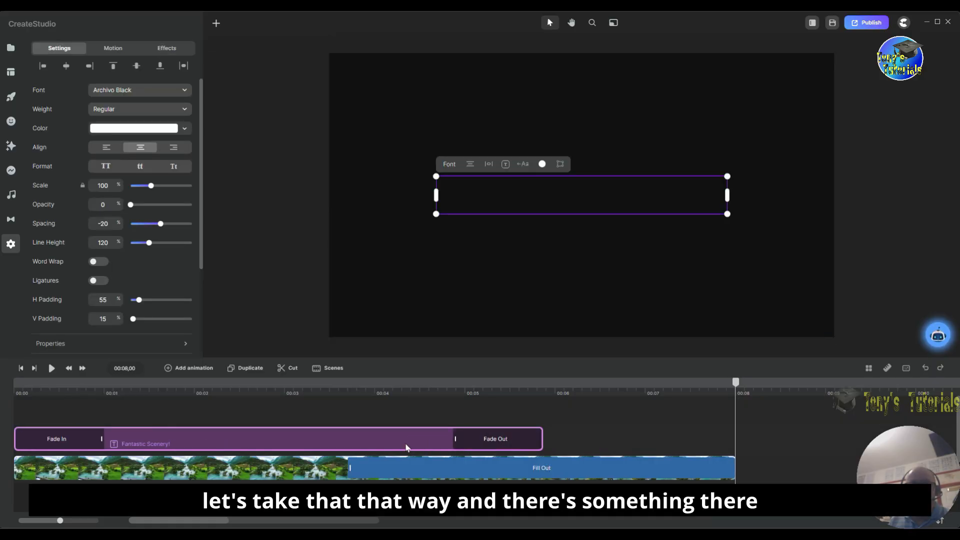
{"action": "left_click", "coordinate": [540, 441]}
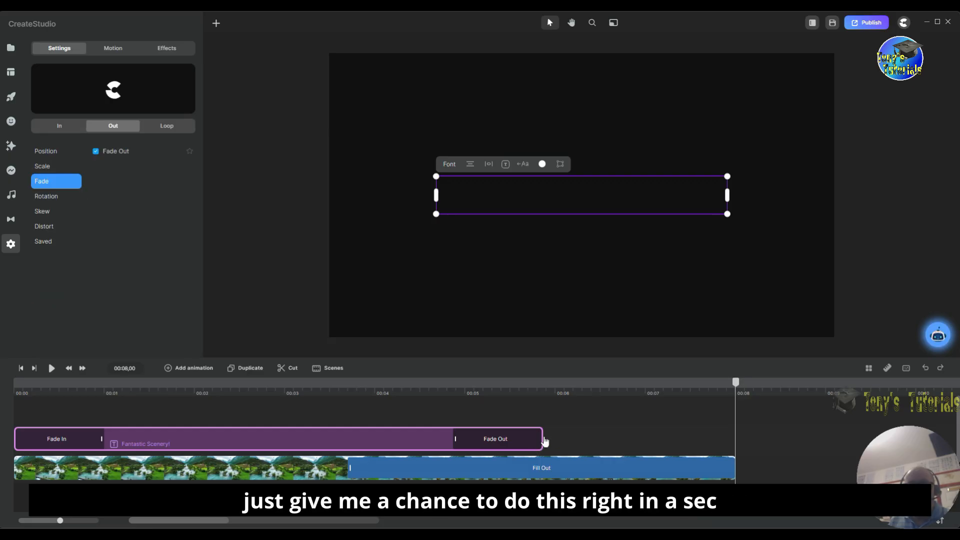
{"action": "left_click", "coordinate": [546, 441]}
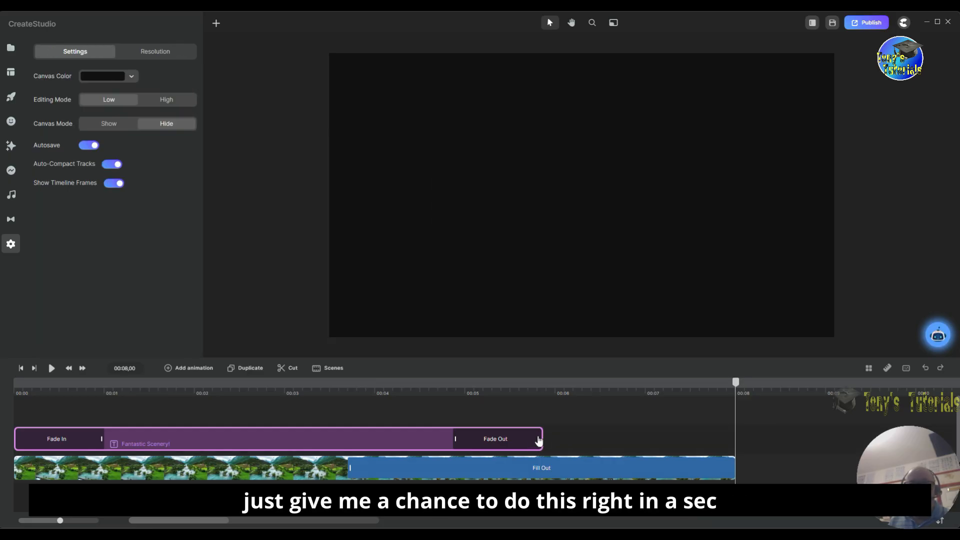
{"action": "left_click", "coordinate": [539, 440]}
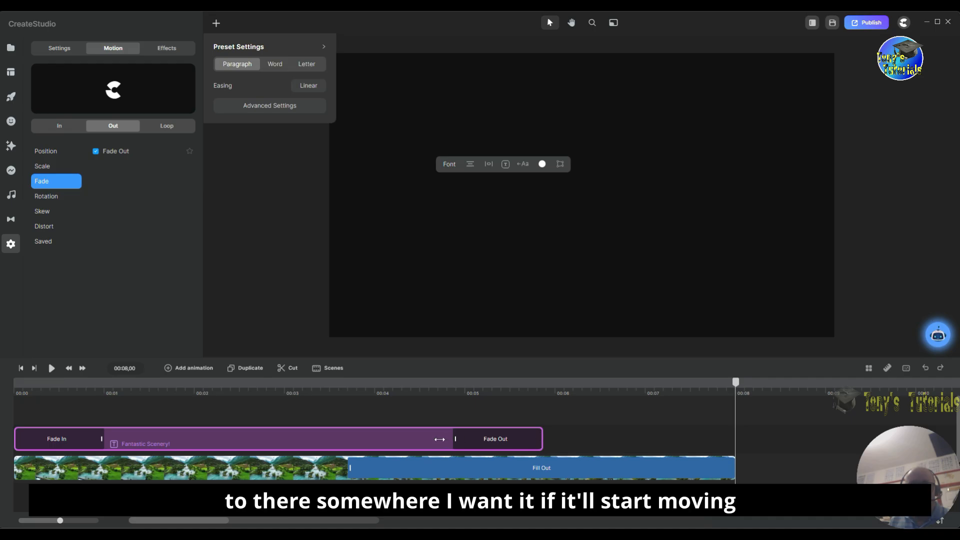
{"action": "left_click", "coordinate": [342, 446]}
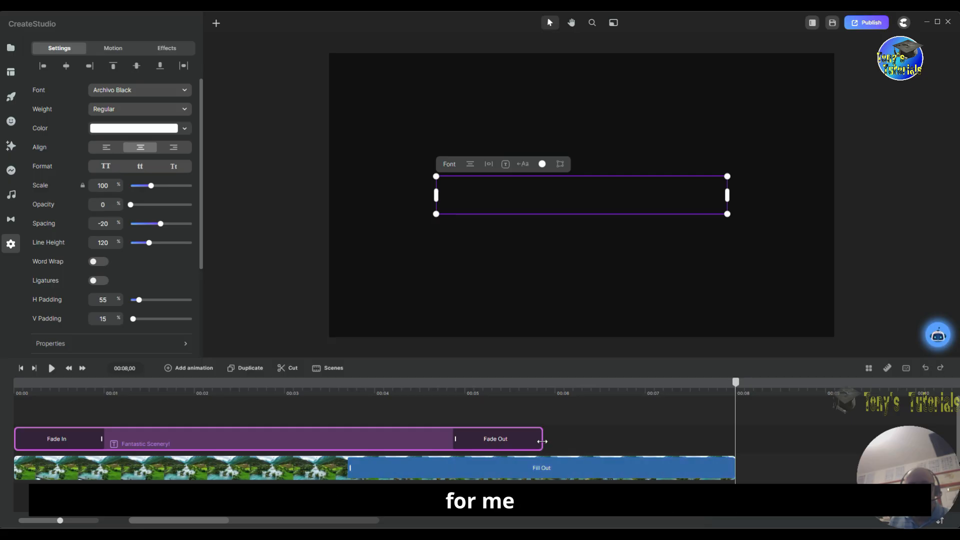
{"action": "left_click_drag", "start_coordinate": [490, 439], "coordinate": [340, 445]}
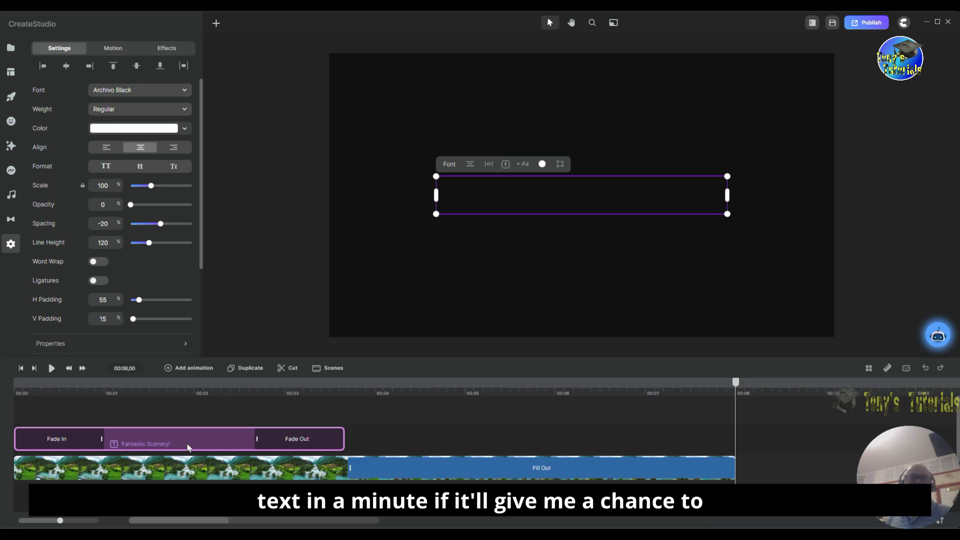
Replace the title text with "The Story Begins....."
{"action": "left_click", "coordinate": [179, 391]}
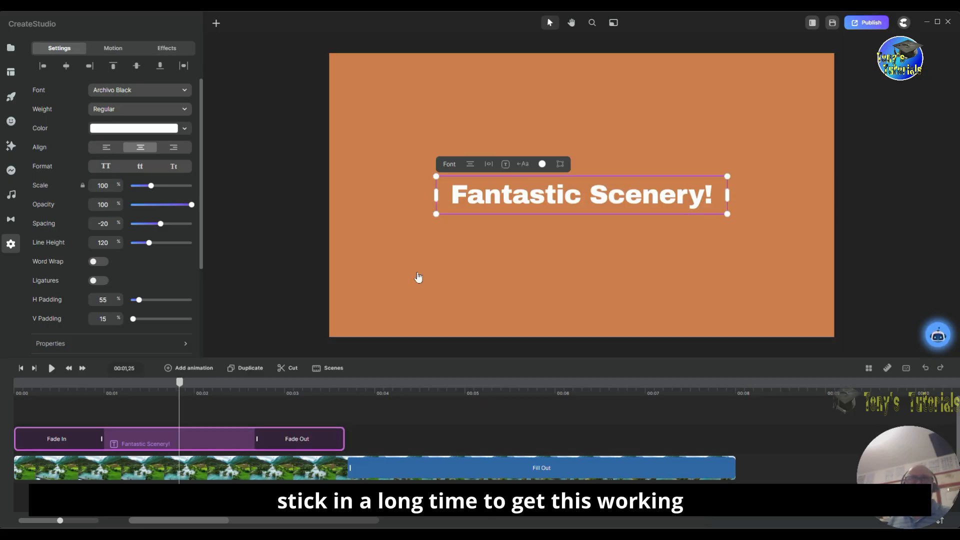
{"action": "double_click", "coordinate": [709, 196]}
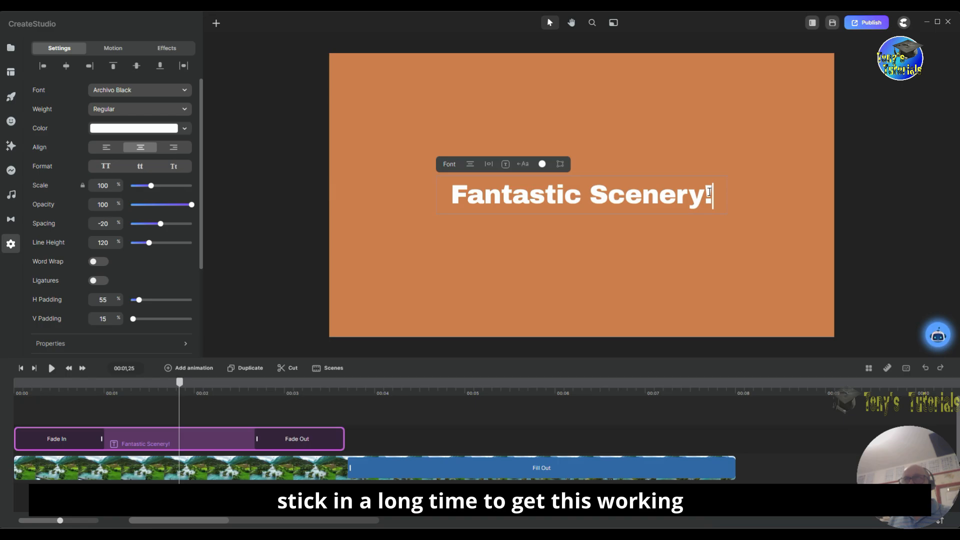
{"action": "left_click_drag", "start_coordinate": [678, 196], "coordinate": [443, 196]}
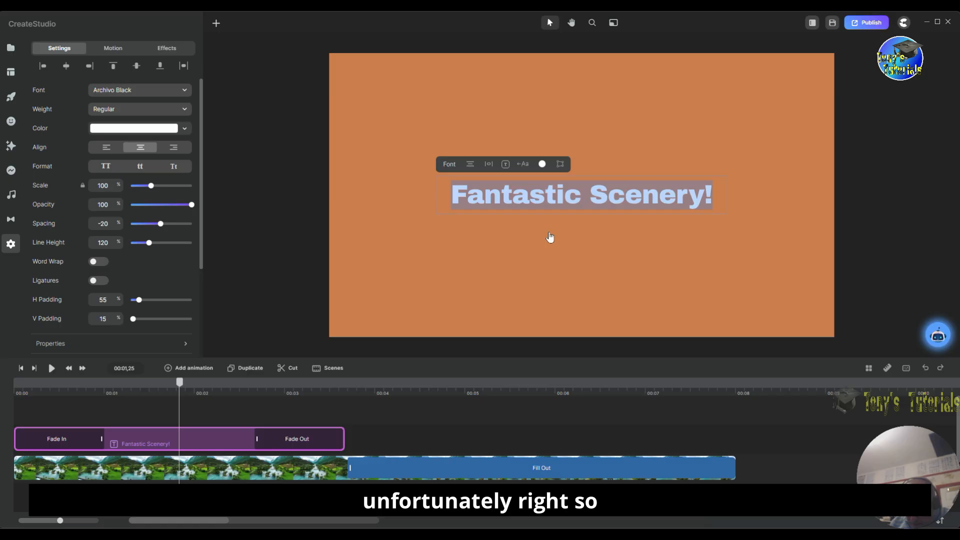
{"action": "type", "text": "The "}
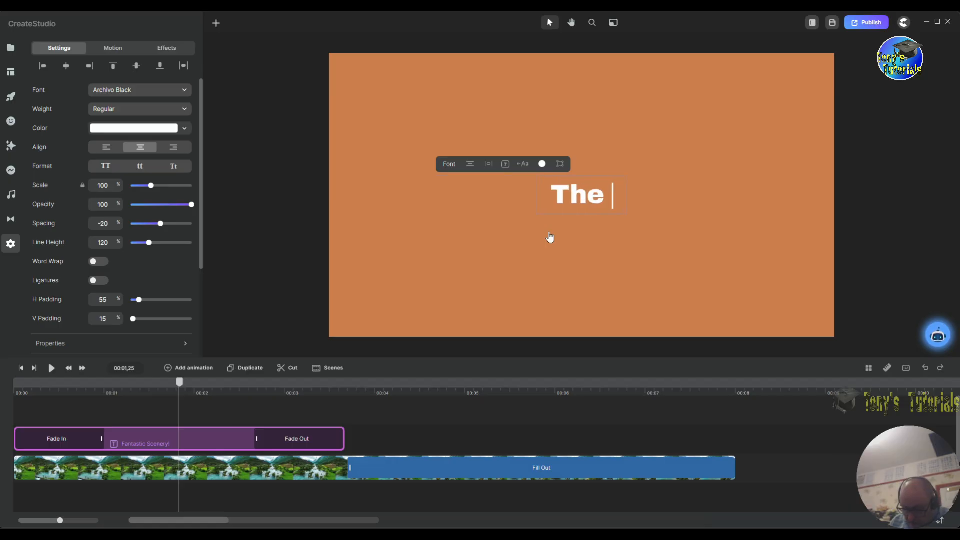
{"action": "type", "text": "Story"}
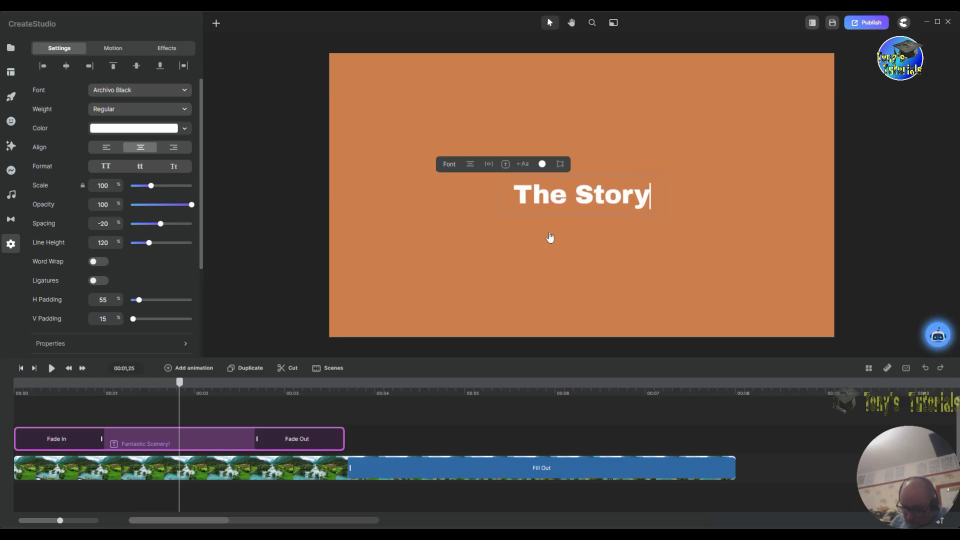
{"action": "type", "text": " Be"}
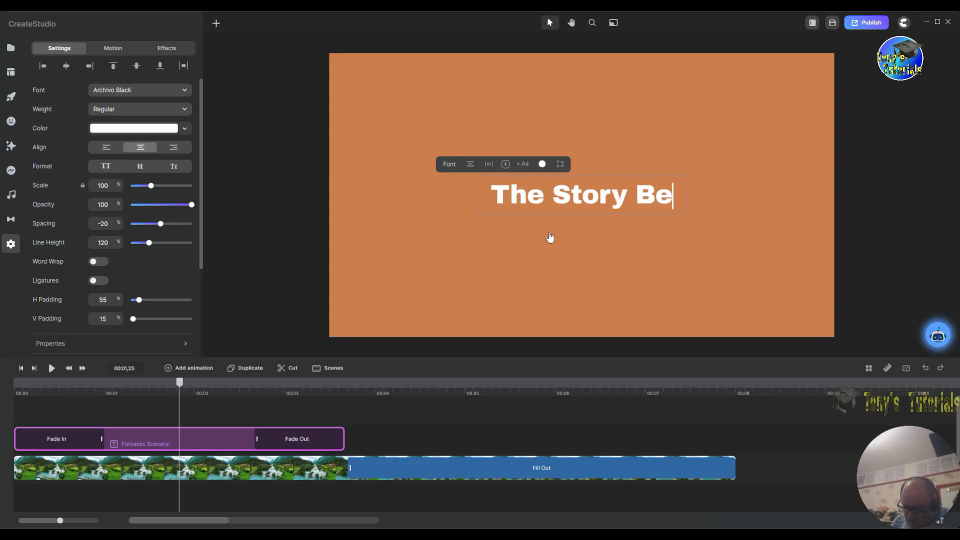
{"action": "type", "text": "gins"}
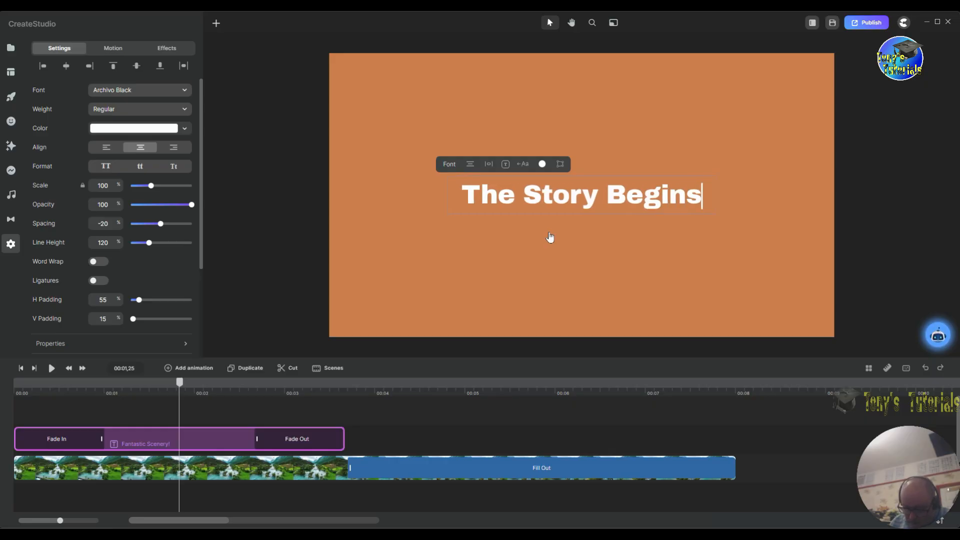
{"action": "type", "text": "....."}
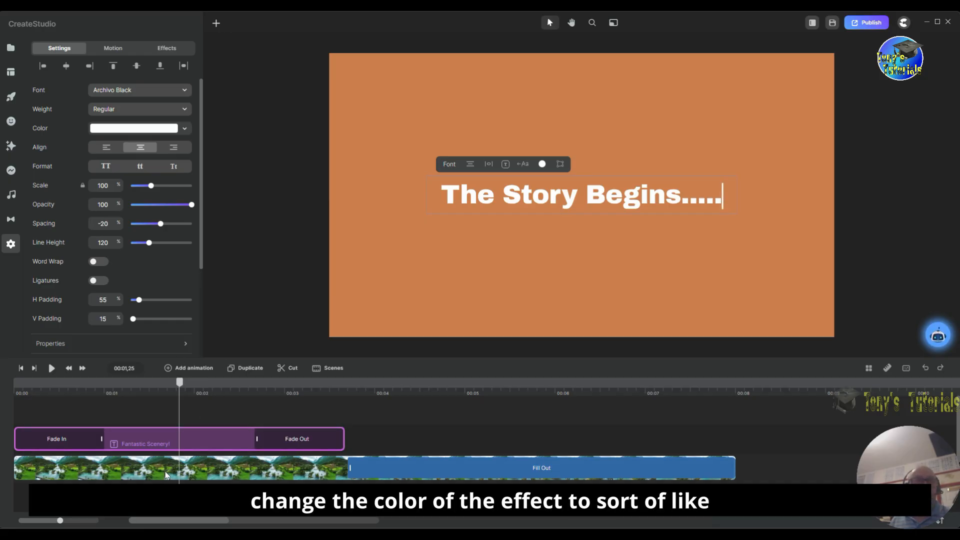
Change the color of the clip's Overlay effect to light blue 41bbcc
{"action": "left_click", "coordinate": [391, 471]}
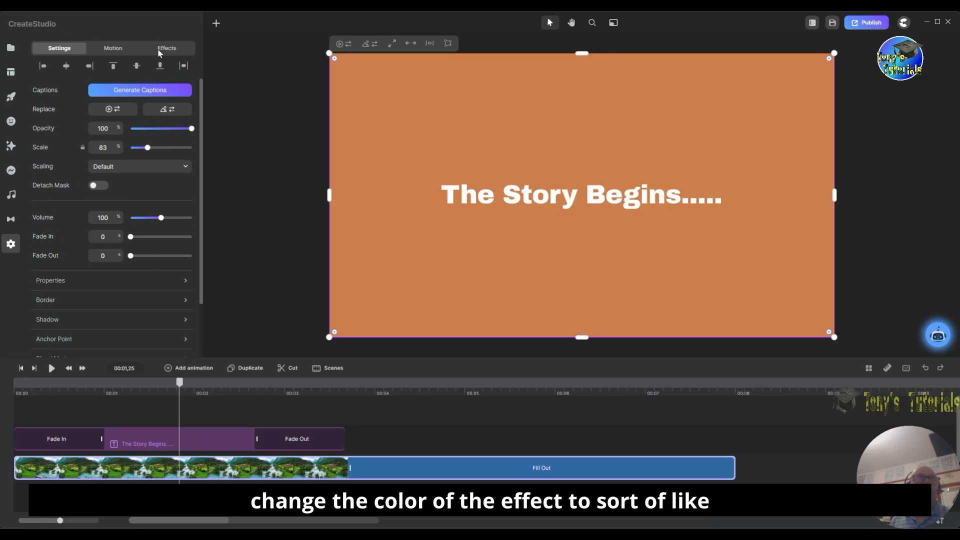
{"action": "left_click", "coordinate": [159, 50]}
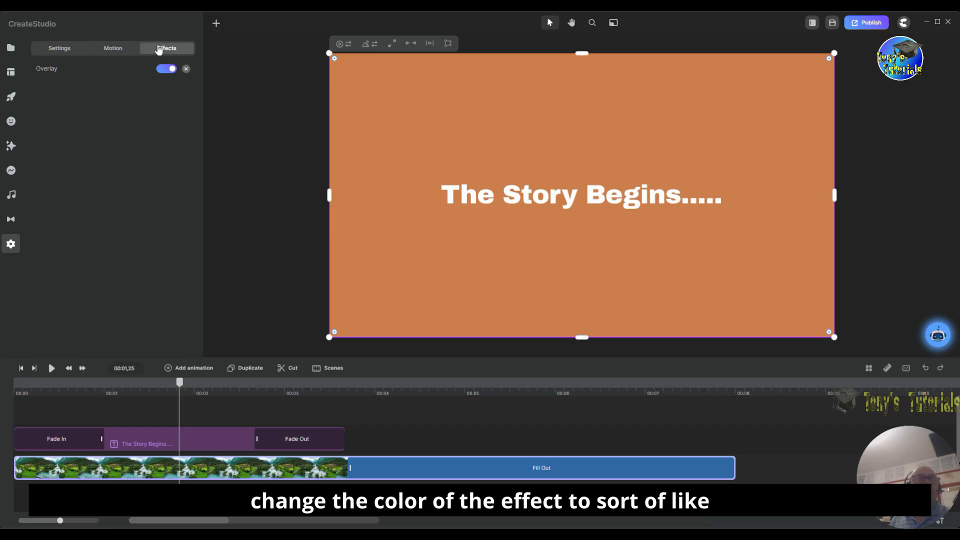
{"action": "left_click", "coordinate": [103, 73]}
{"action": "left_click", "coordinate": [296, 53]}
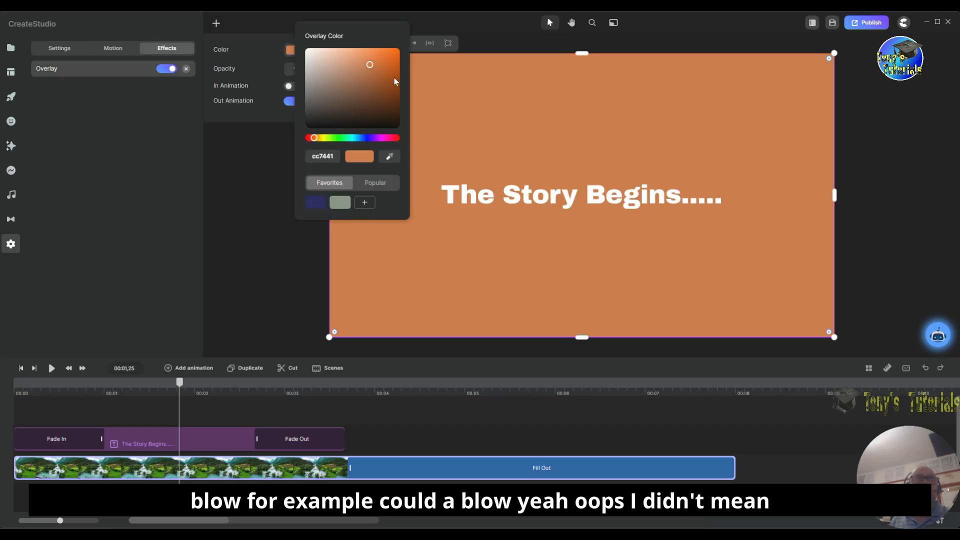
{"action": "left_click", "coordinate": [356, 138]}
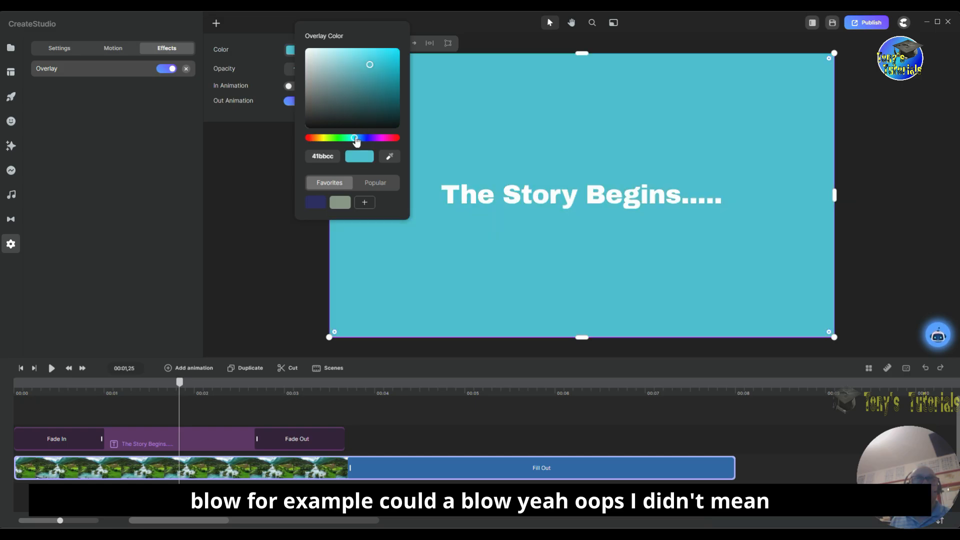
{"action": "left_click", "coordinate": [288, 119]}
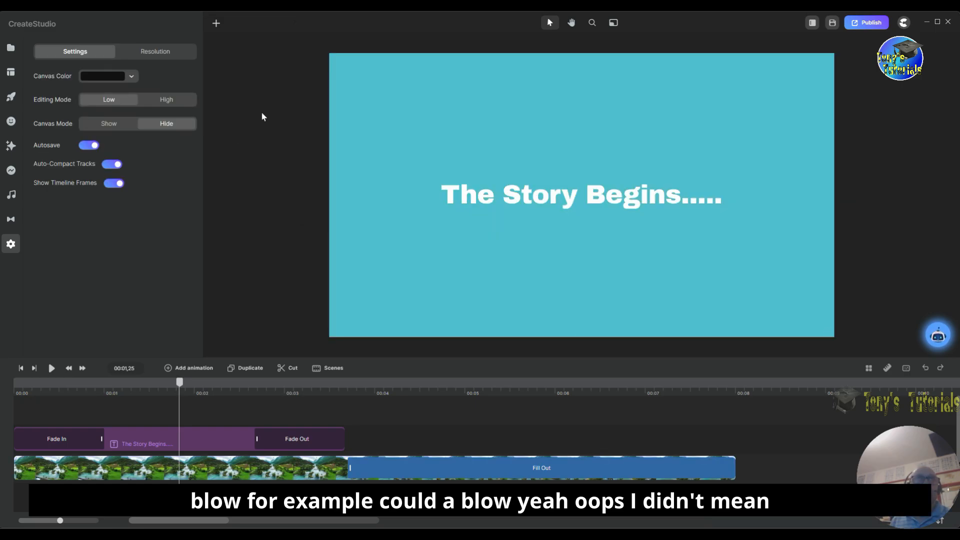
Set the clip's Overlay effect opacity to 75% and play the project from the beginning
{"action": "left_click", "coordinate": [371, 470]}
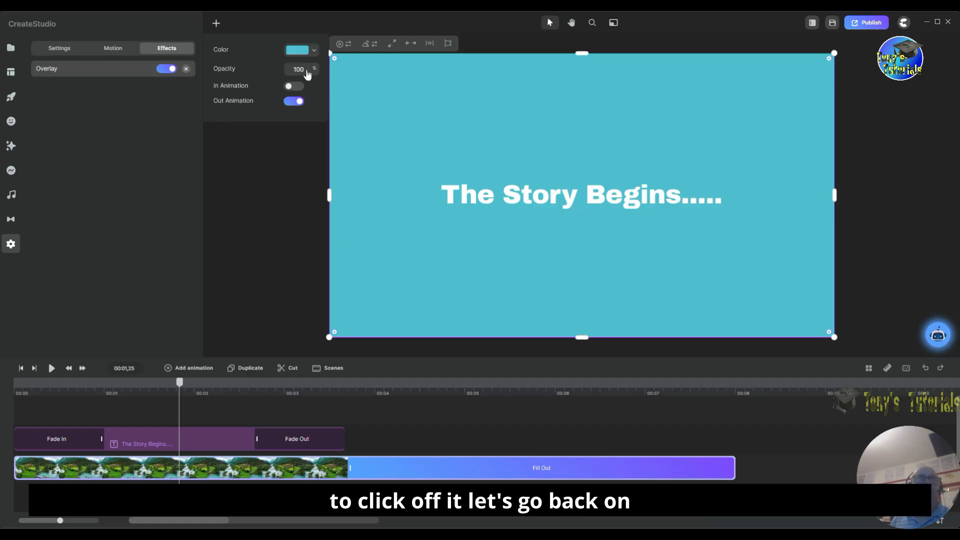
{"action": "double_click", "coordinate": [307, 69]}
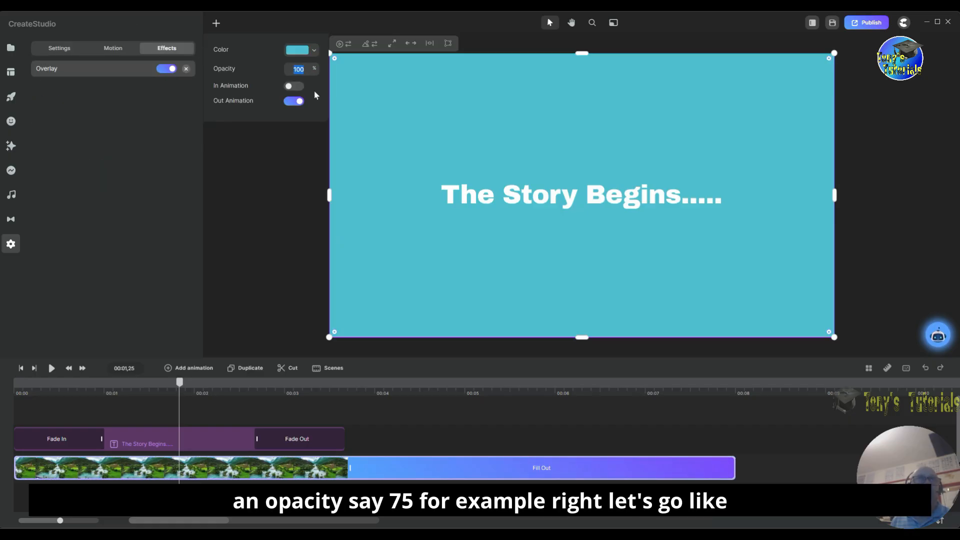
{"action": "type", "text": "75"}
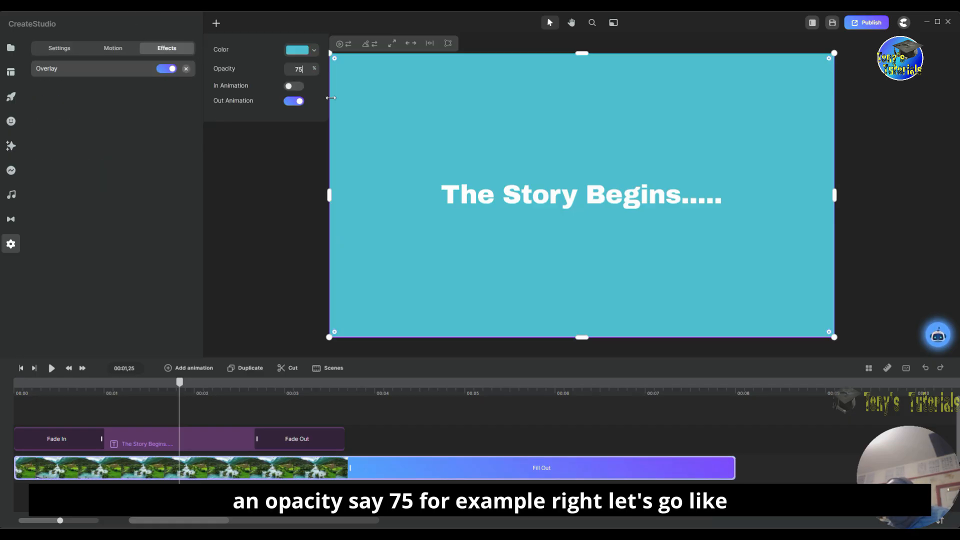
{"action": "key", "text": "Return"}
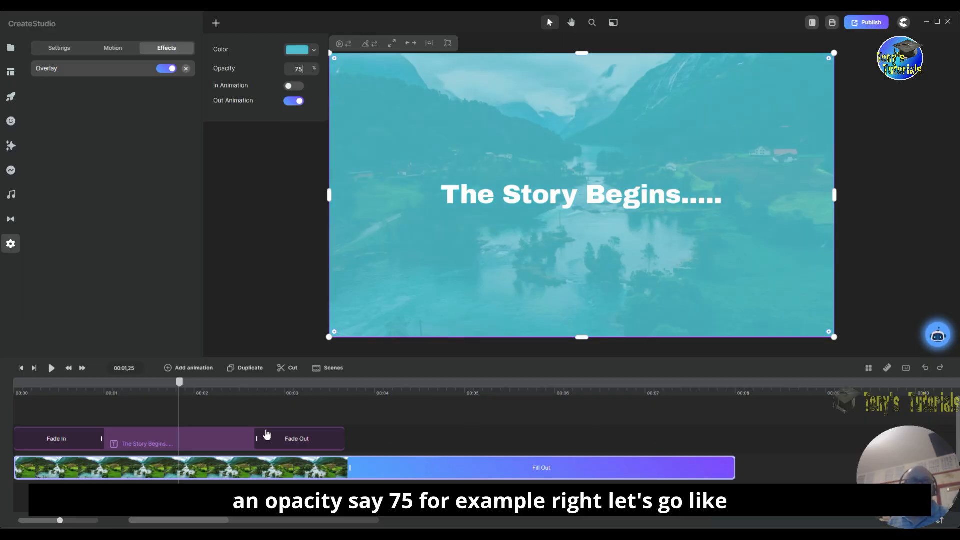
{"action": "left_click", "coordinate": [20, 369]}
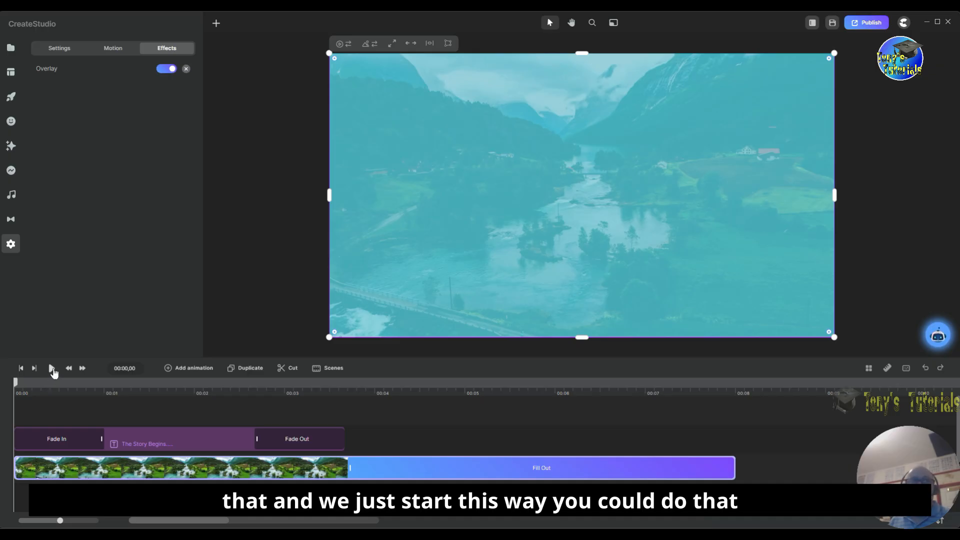
{"action": "left_click", "coordinate": [52, 368]}
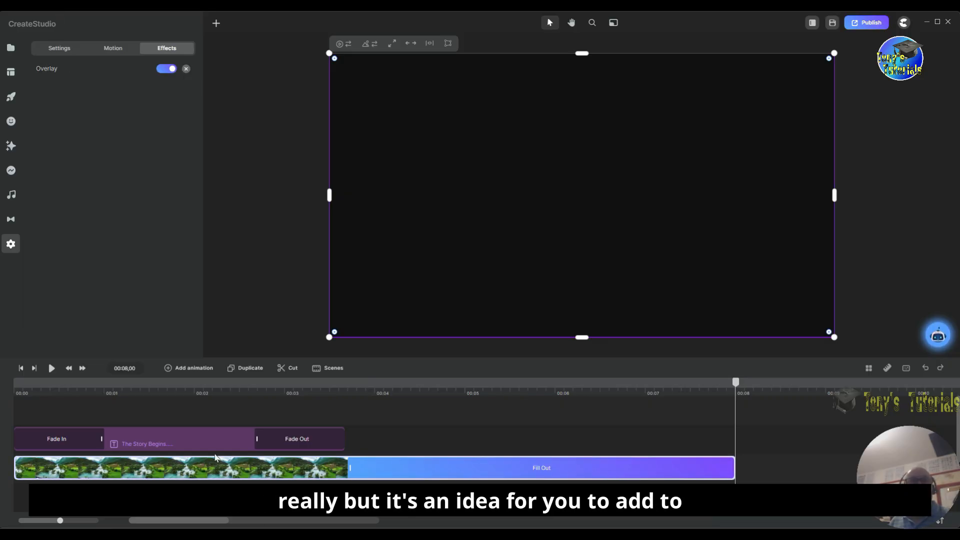
Delete the title and the river valley clip from the timeline, and locate the Color Fill effect in the effects library
{"action": "right_click", "coordinate": [223, 436]}
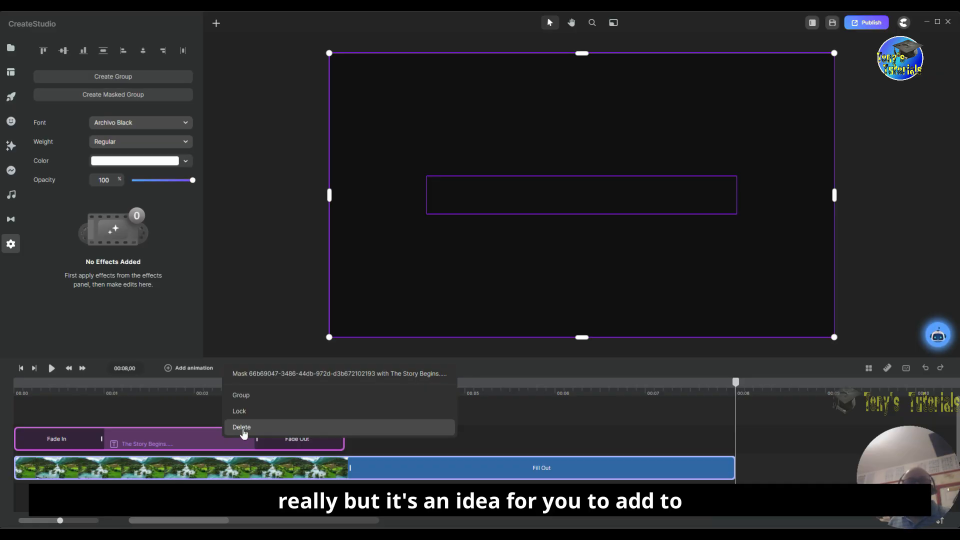
{"action": "left_click", "coordinate": [431, 433]}
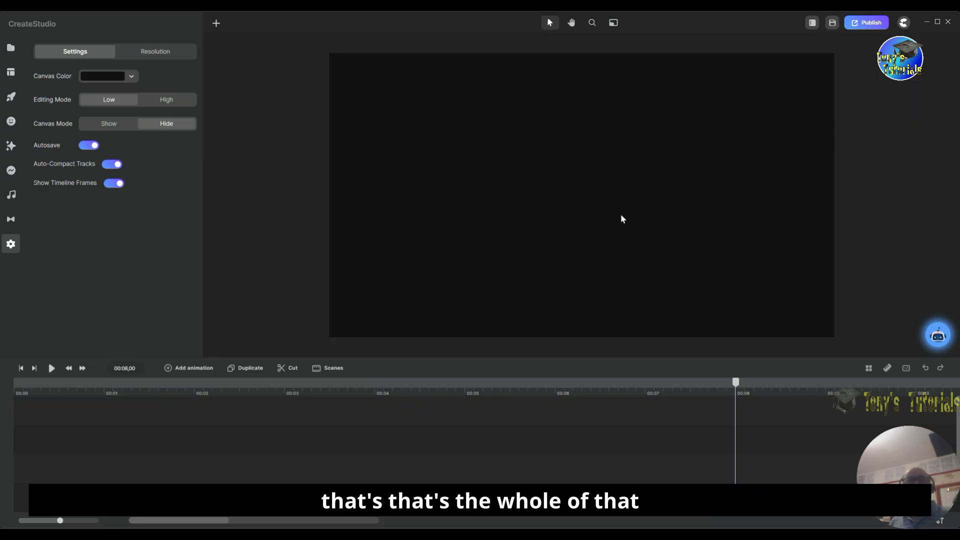
{"action": "left_click", "coordinate": [11, 146]}
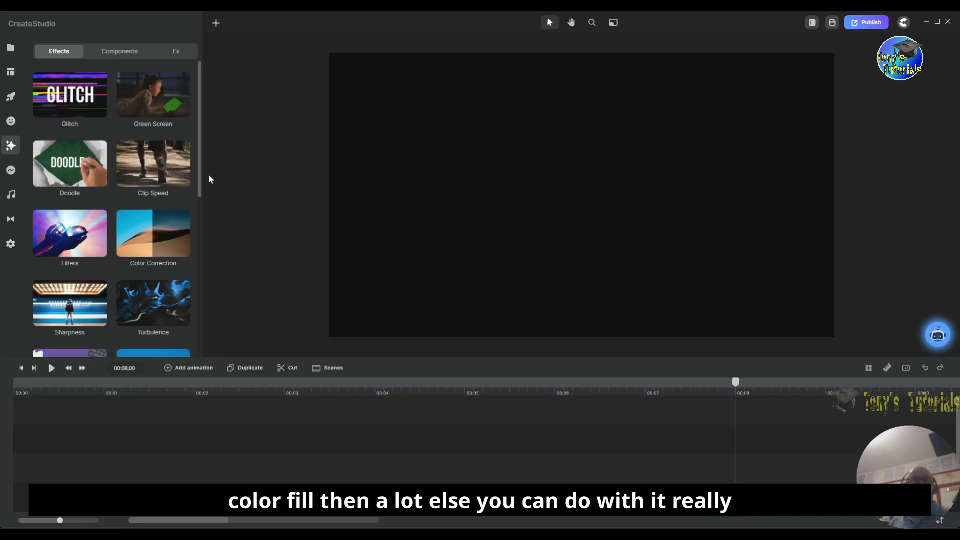
{"action": "mouse_move", "coordinate": [200, 175]}
{"action": "left_mouse_down"}
{"action": "mouse_move", "coordinate": [202, 254]}
{"action": "mouse_move", "coordinate": [205, 238]}
{"action": "left_mouse_up"}
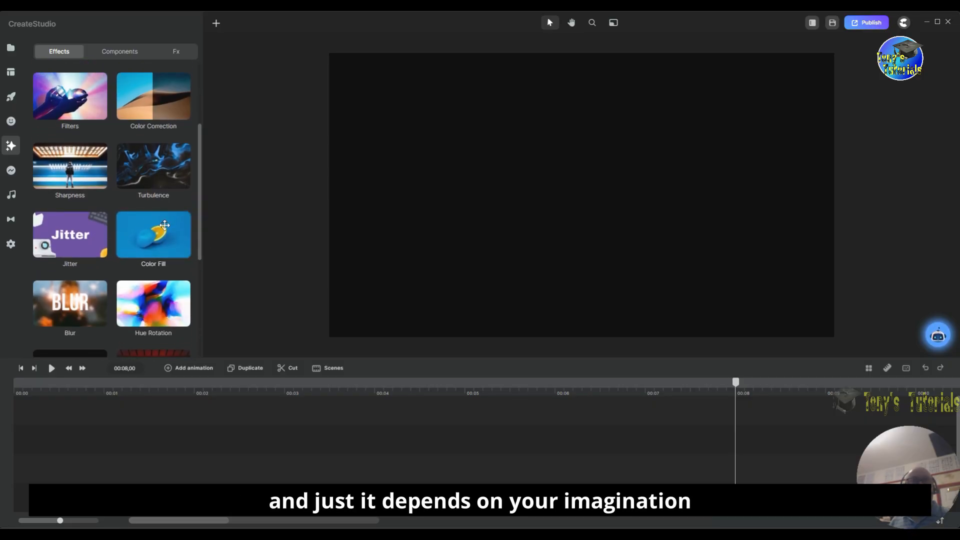